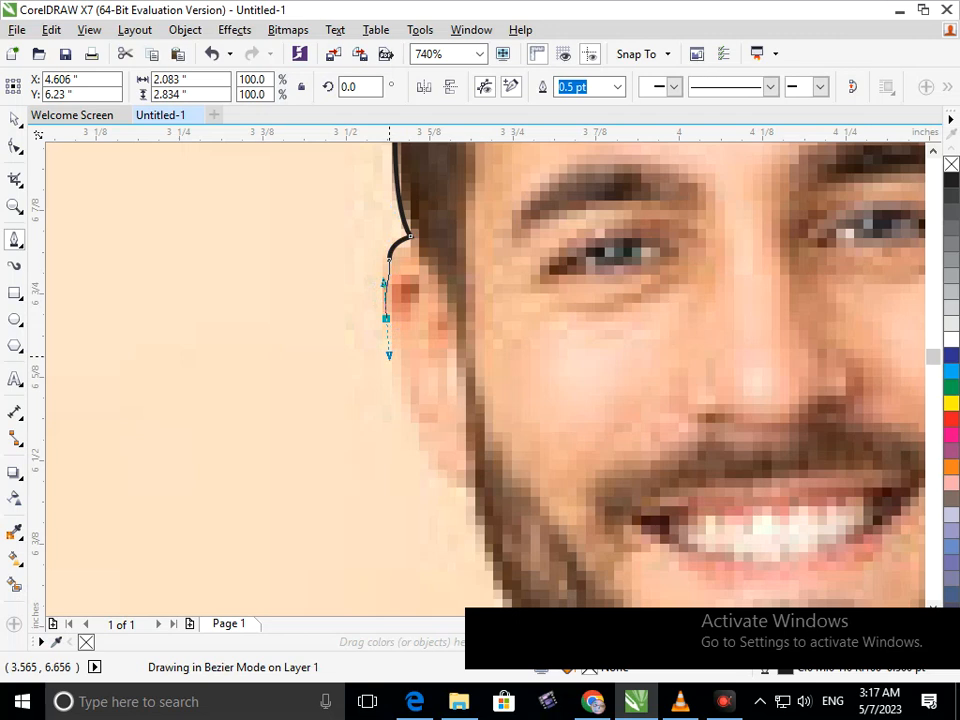
Delete the outline's last node beside the man's ear
left_click_drag(389, 355, 396, 365)
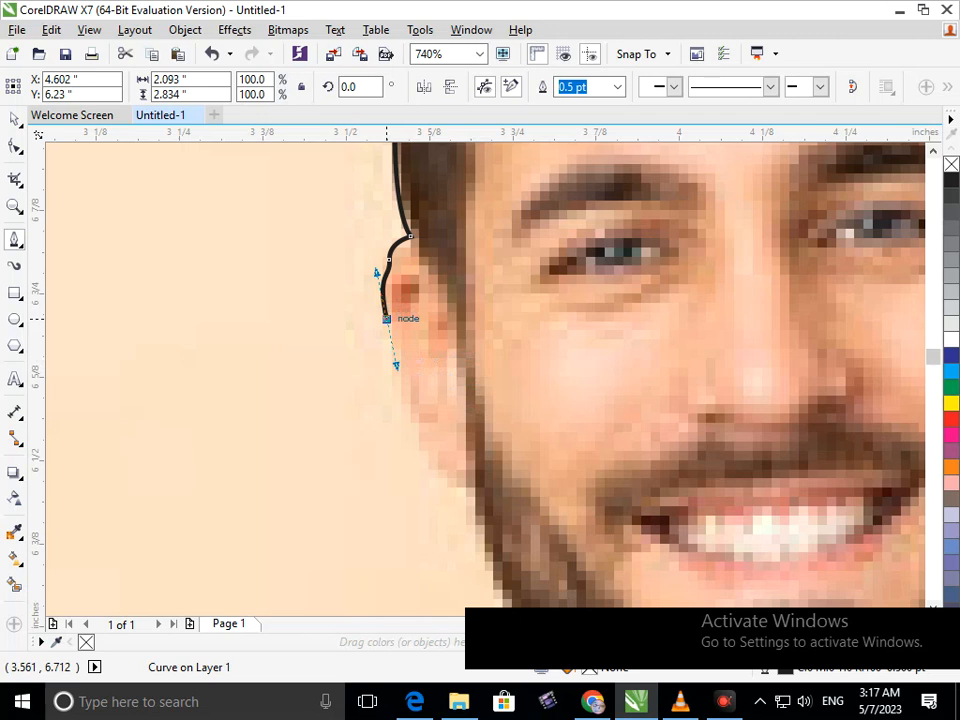
double_click(386, 318)
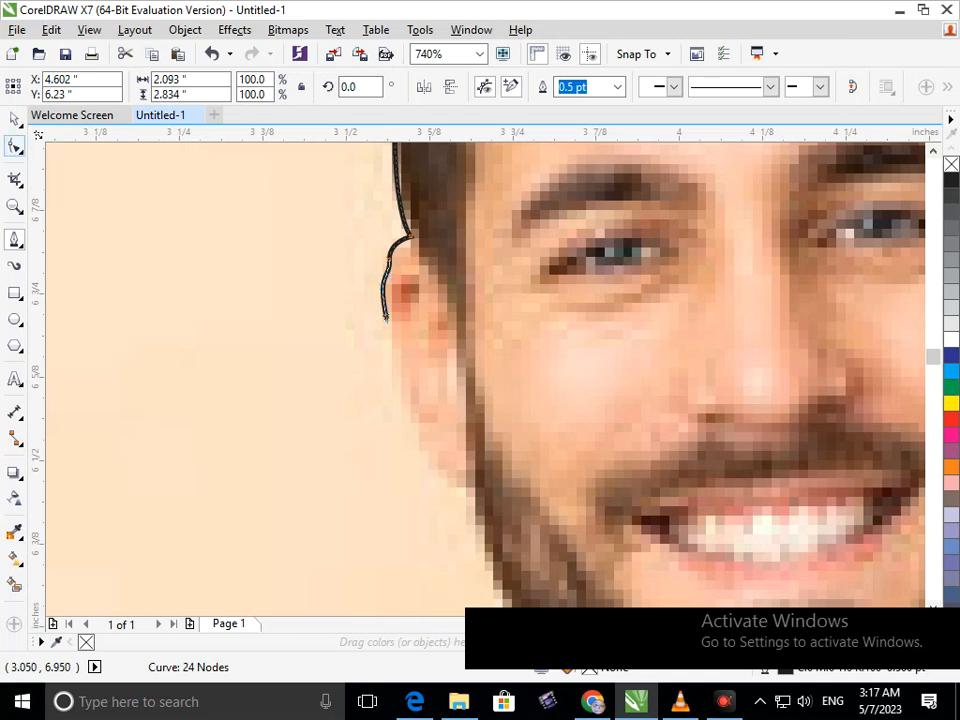
key("F10")
left_click_drag(358, 322, 397, 305)
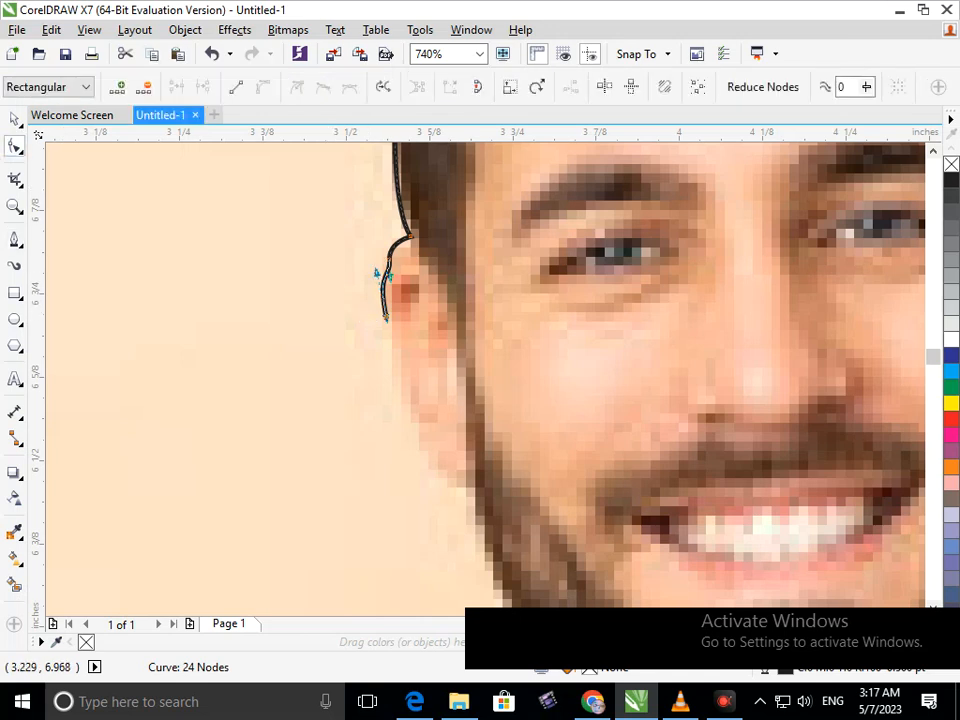
key("Delete")
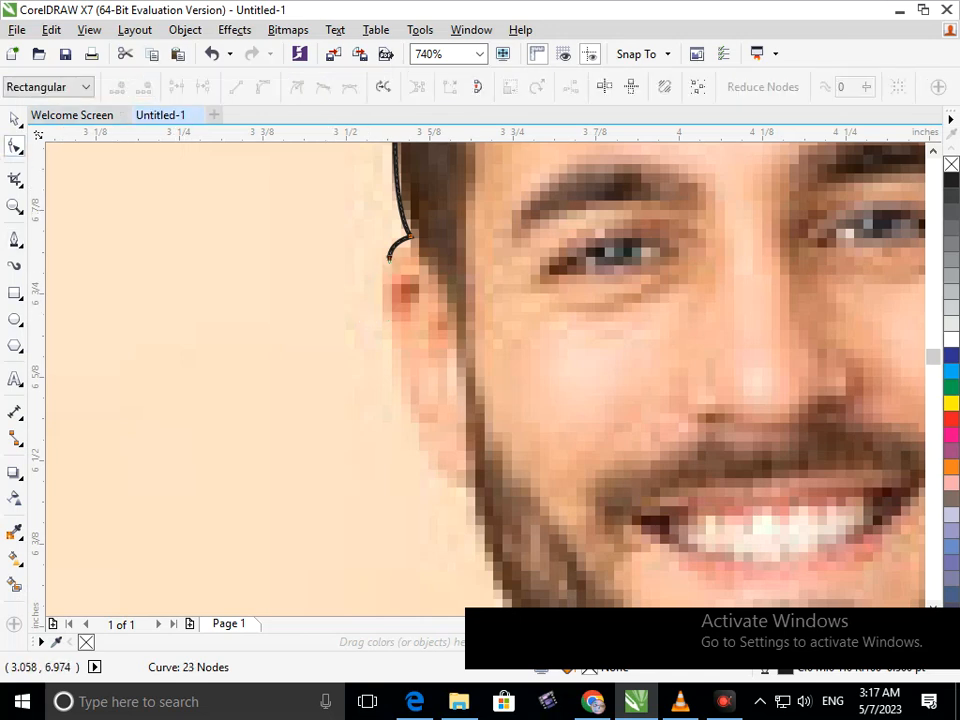
Continue the outline with the Pen tool from the top of the ear around the earlobe to the upper beard edge
left_click(14, 240)
left_click_drag(389, 259, 392, 323)
left_click_drag(408, 409, 495, 500)
left_click(458, 489, "alt")
mouse_move(490, 559)
left_mouse_down()
mouse_move(510, 585)
mouse_move(493, 597)
left_mouse_up()
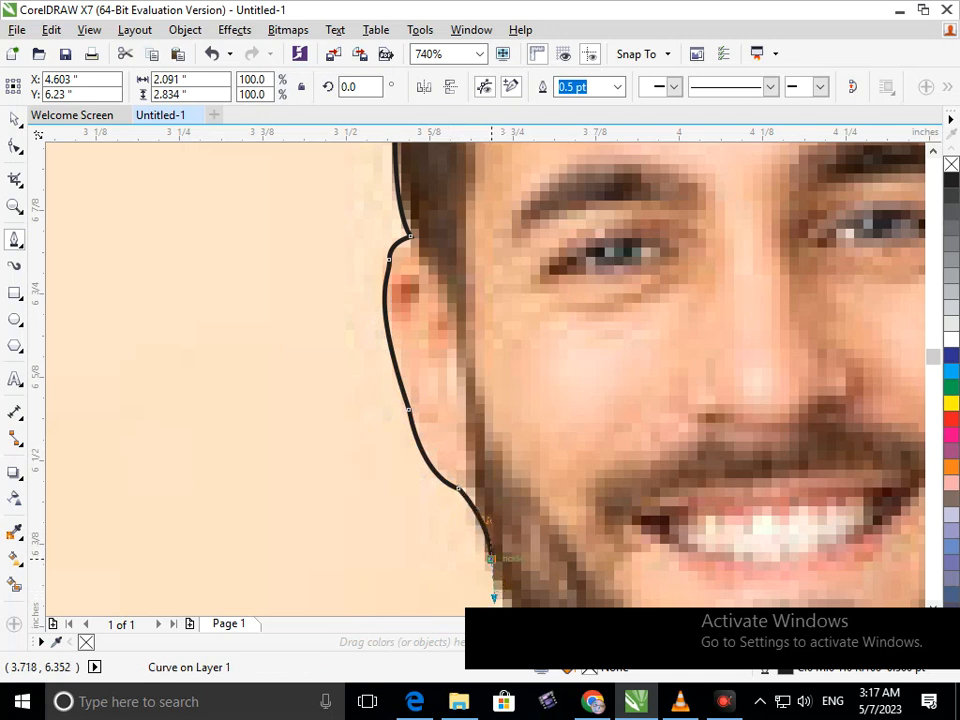
Trace the outline along the bearded jaw and down the neck to the shirt collar
scroll(505, 556, "down", 3)
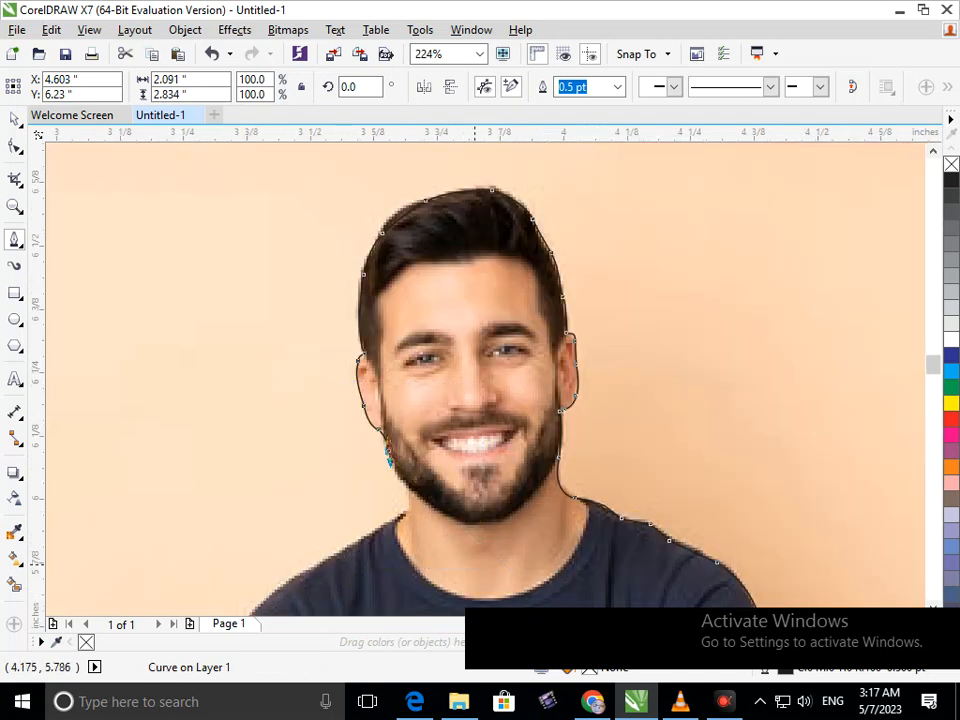
scroll(427, 385, "up", 2)
left_click_drag(455, 395, 484, 438)
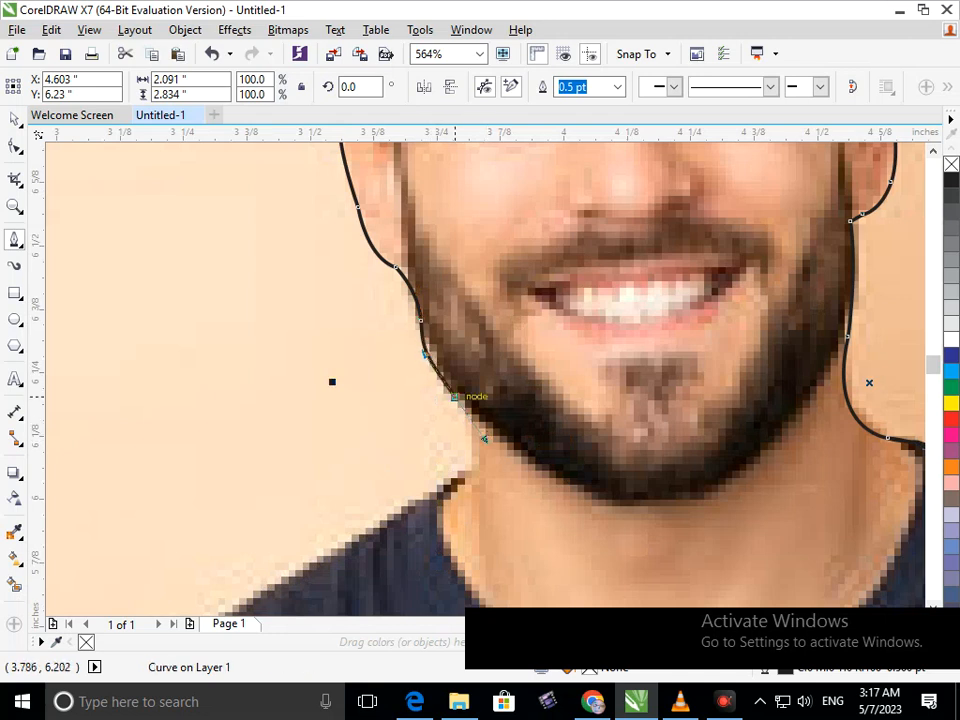
left_click_drag(474, 439, 475, 489)
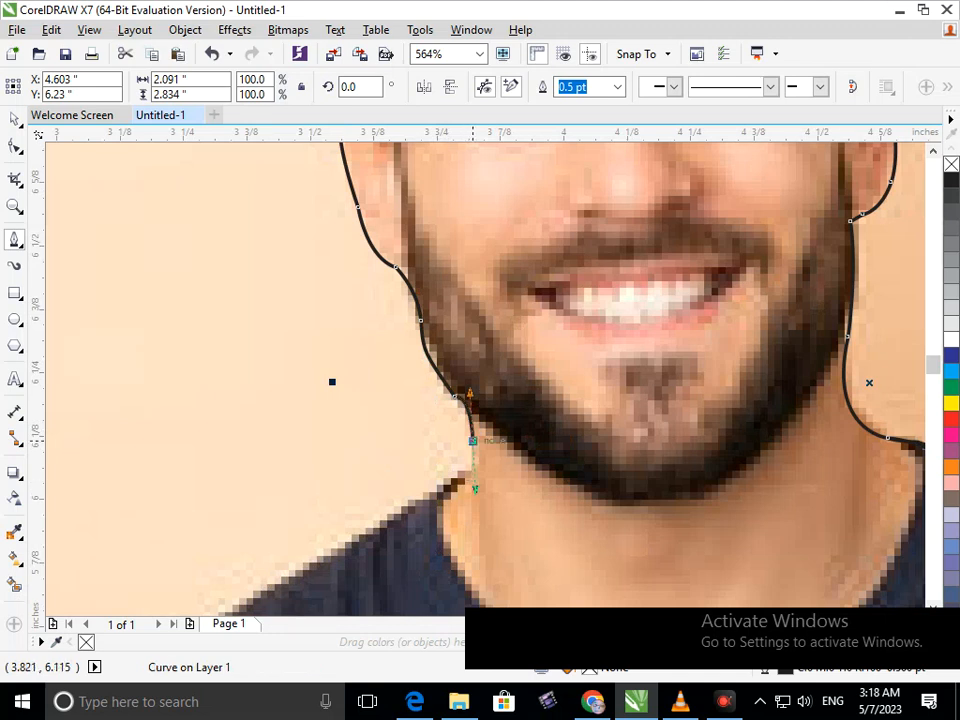
left_click(471, 460)
key("ctrl+z")
left_click(471, 460)
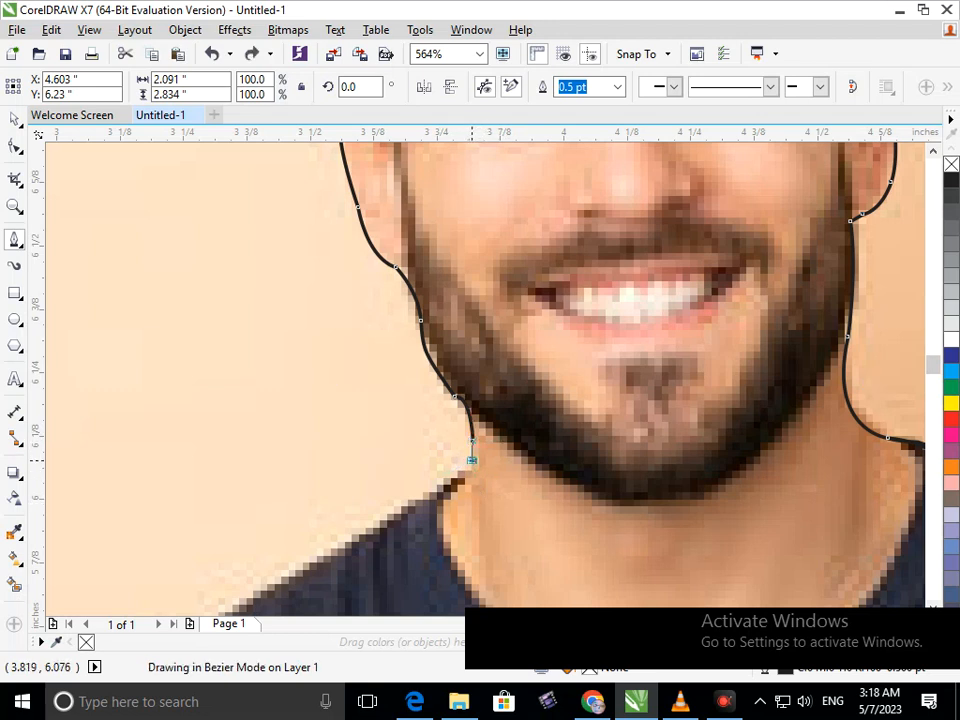
Trace the shirt's shoulder slope outward from the neck and end the curve on the shoulder
left_click_drag(383, 516, 340, 541)
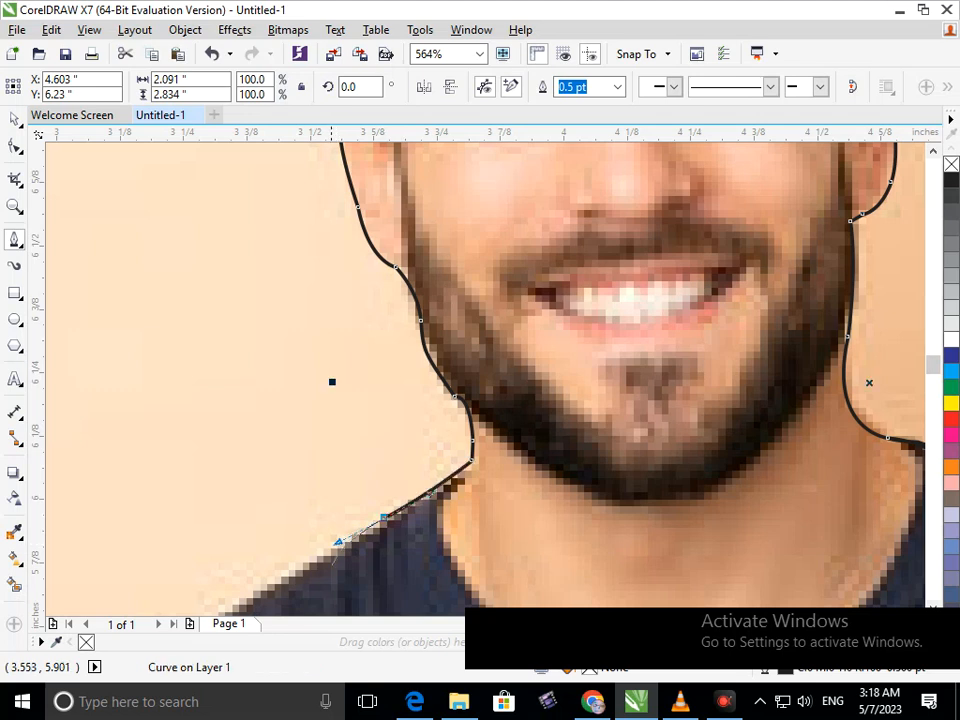
left_click(266, 576)
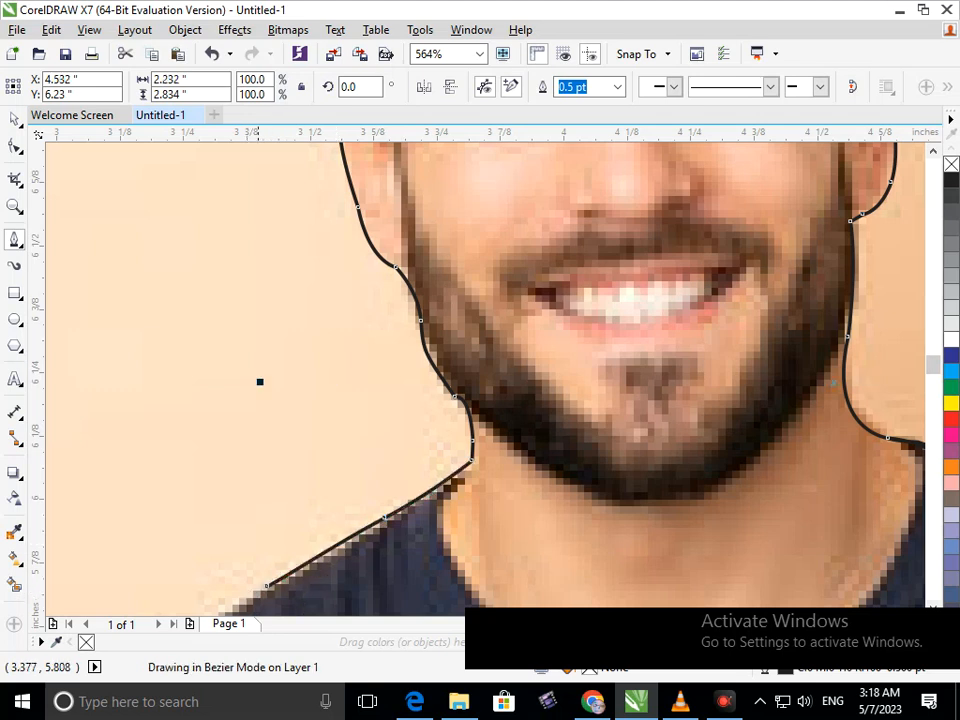
key("space")
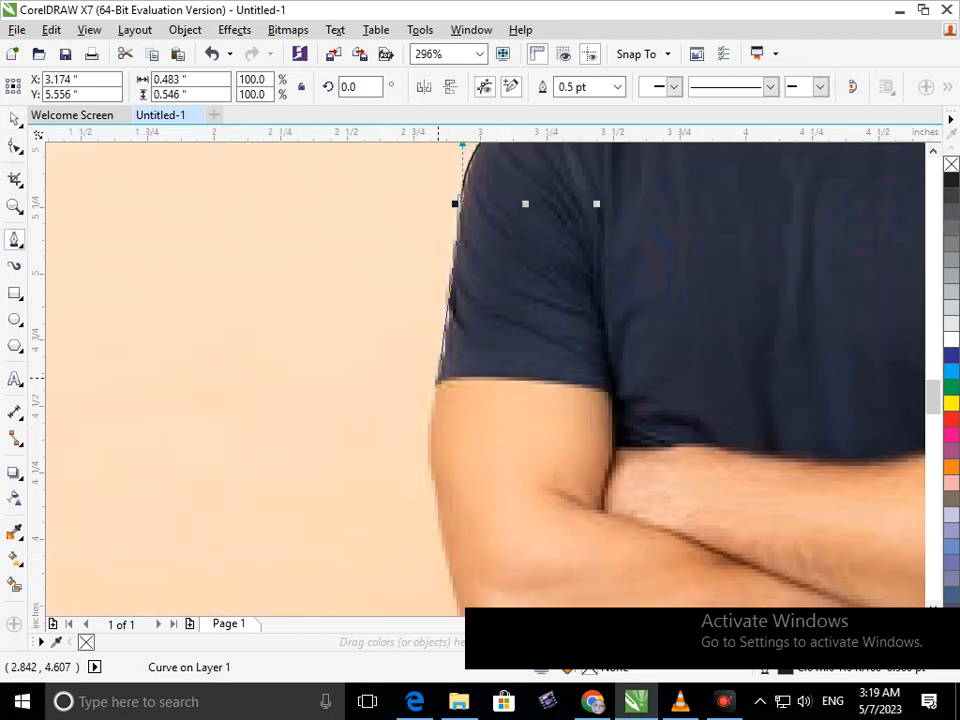
Extend the second curve from the sleeve hem down the bare upper arm to the elbow
left_click(437, 379)
left_click_drag(437, 510, 419, 446)
left_click(437, 511, "alt")
scroll(419, 446, "down", 4)
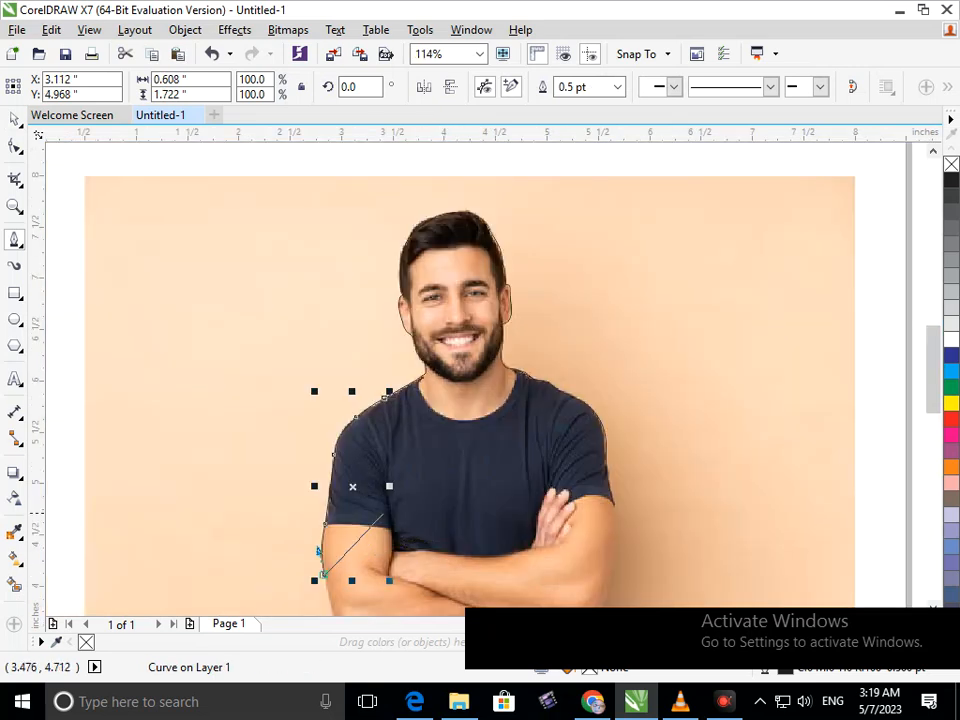
scroll(430, 530, "down", 4)
scroll(418, 428, "up", 4)
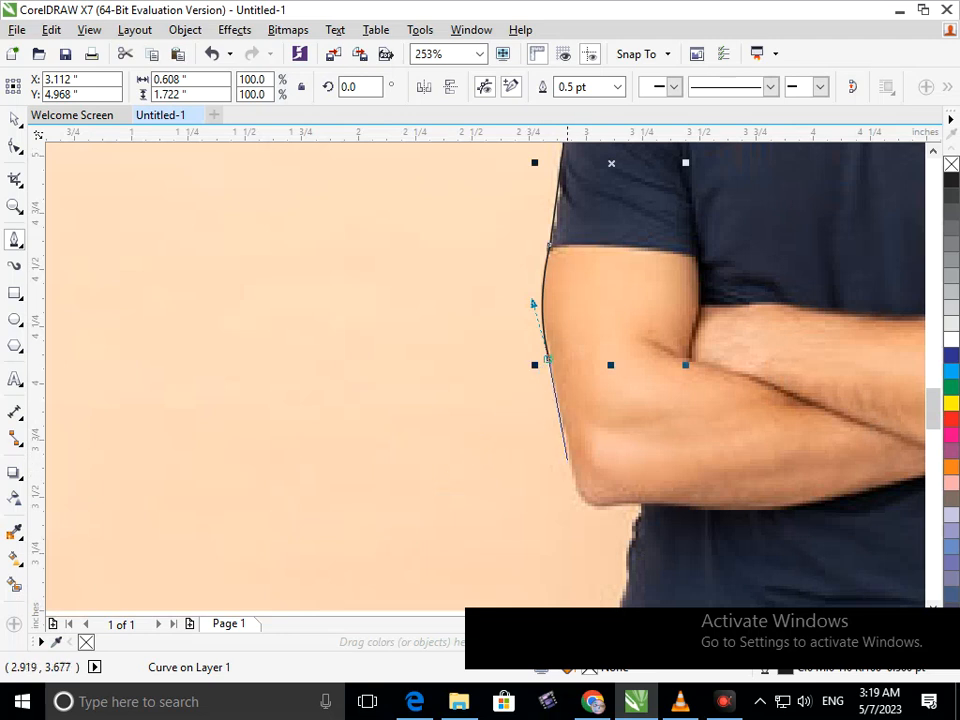
left_click_drag(581, 498, 592, 514)
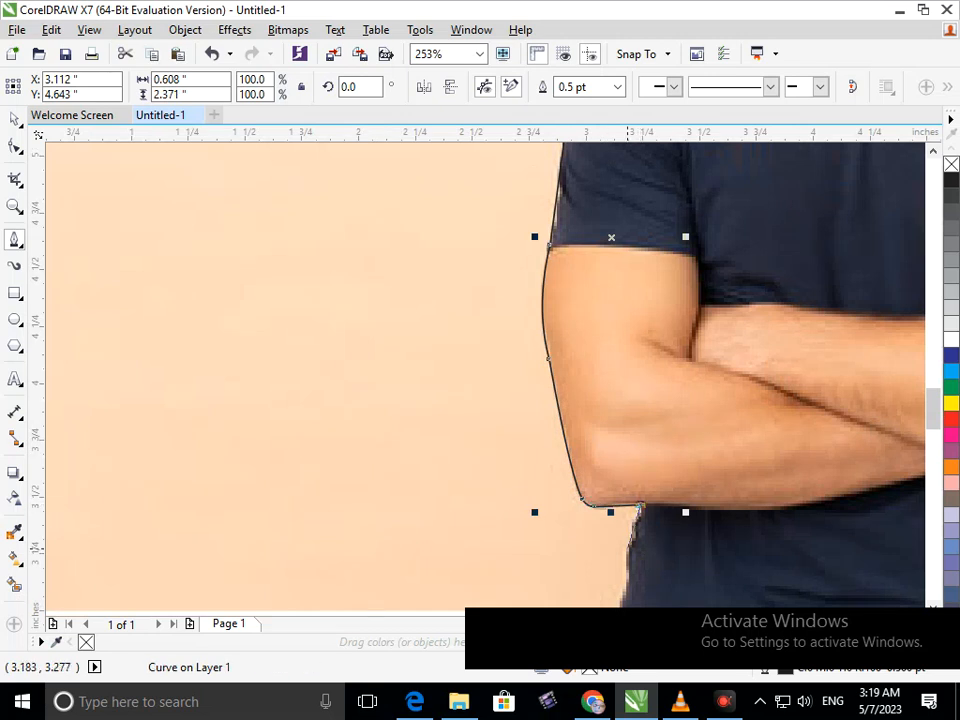
Trace the shirt's side below the elbow to the photo's bottom edge and follow that edge to the shirt's opposite side
left_click_drag(626, 548, 628, 566)
left_click_drag(687, 572, 692, 576)
key("shift+F4")
key("F2")
left_click_drag(360, 428, 511, 508)
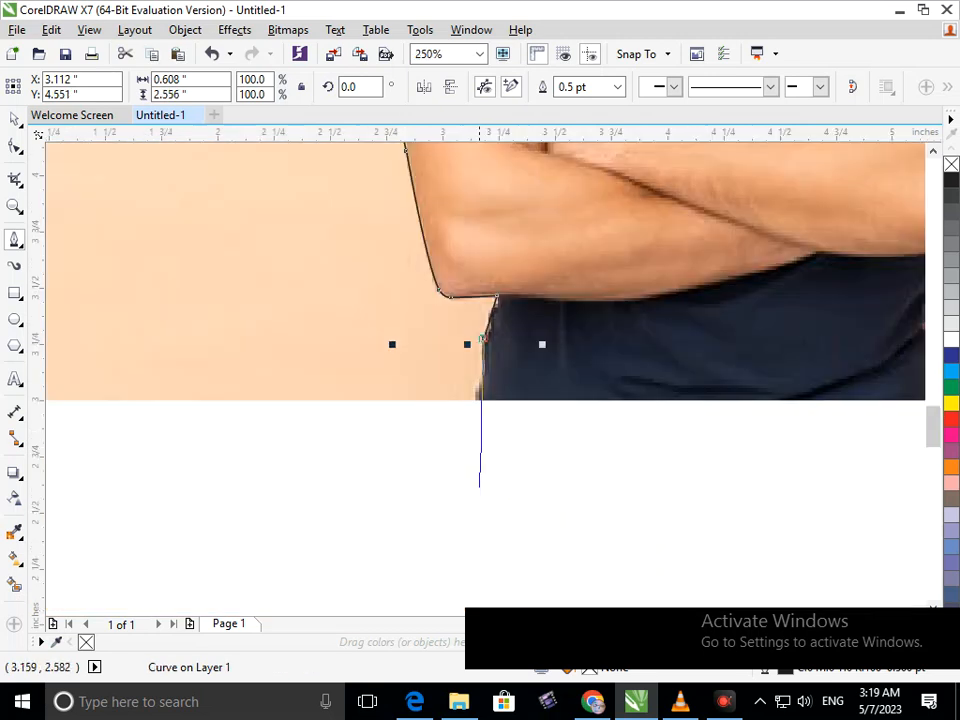
left_click(476, 399)
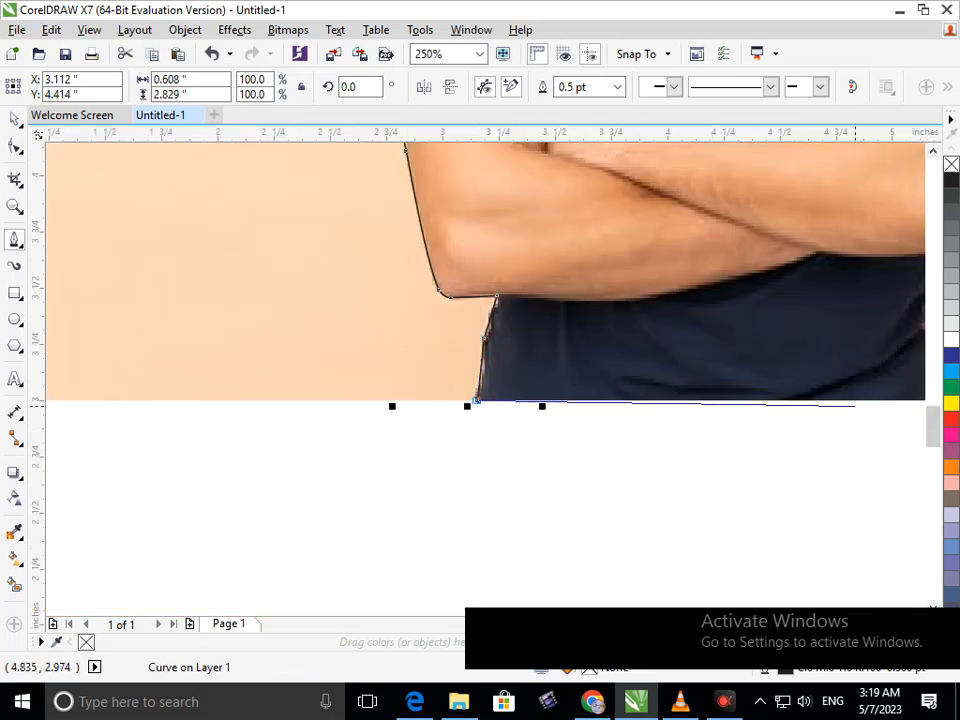
left_click(858, 400)
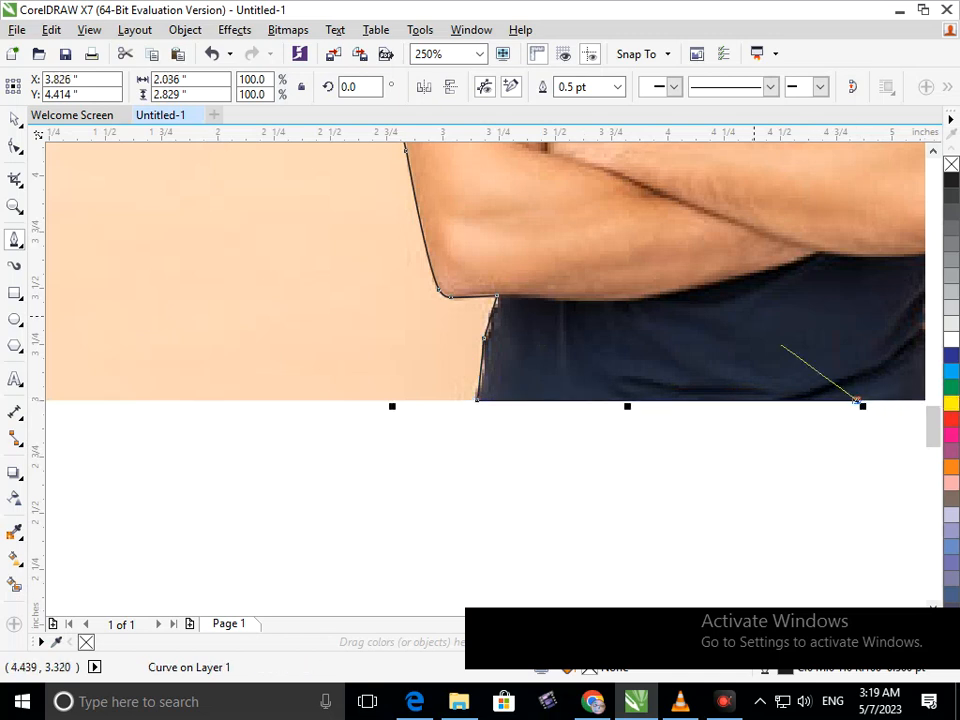
key("shift+F4")
scroll(476, 464, "up", 5)
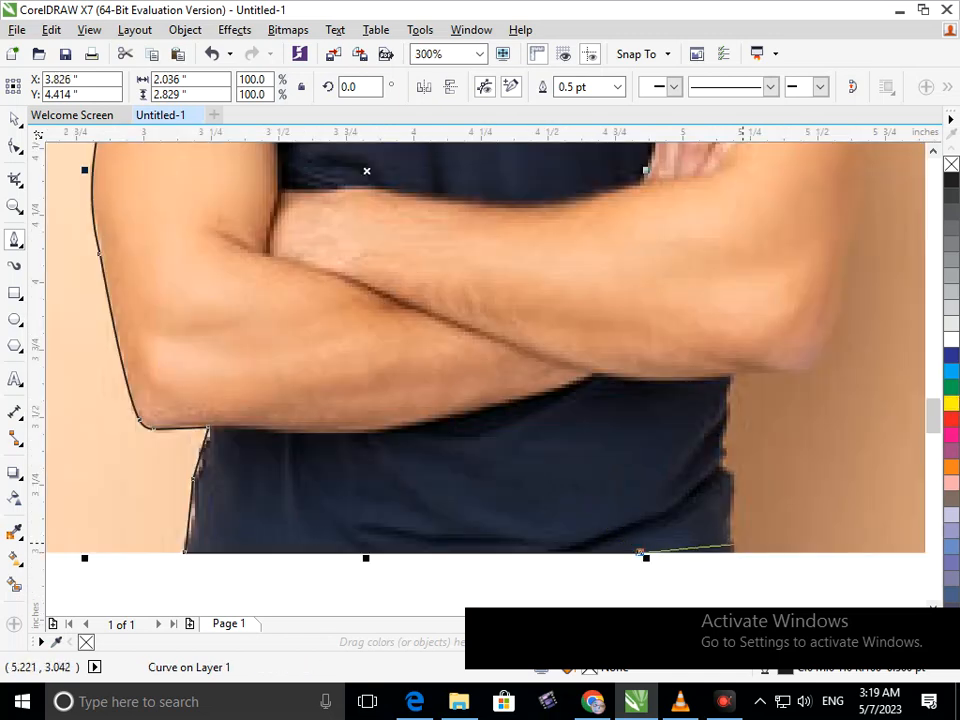
left_click(735, 551)
Trace the shirt's opposite side upward from the photo's bottom edge to the underside of the forearm
left_click(734, 512)
left_click(730, 469)
left_click(725, 450)
left_click(728, 408)
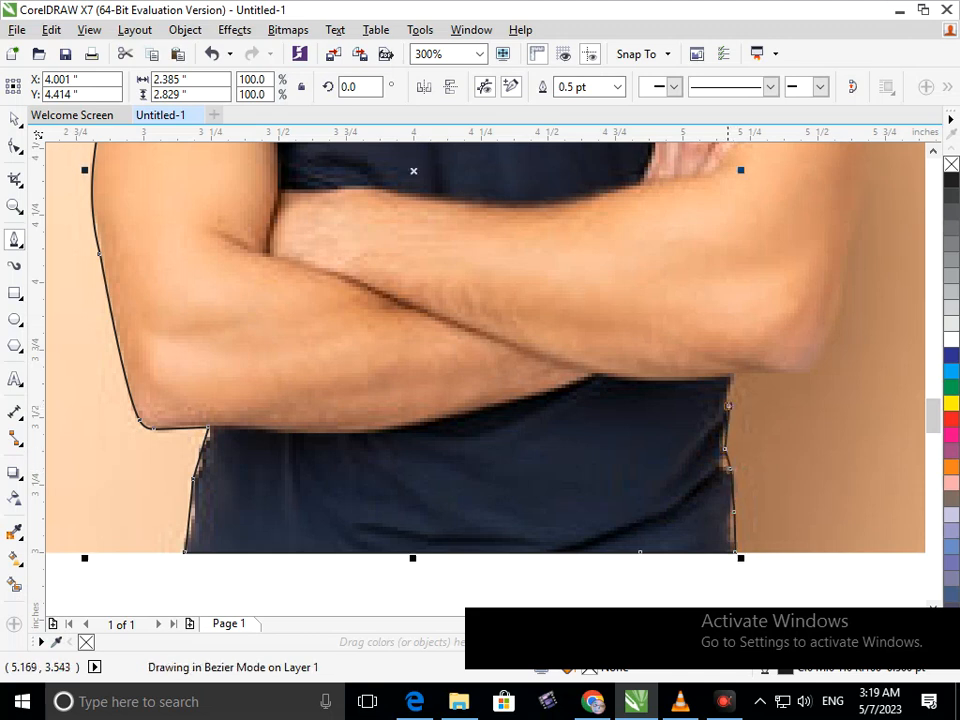
left_click(730, 378)
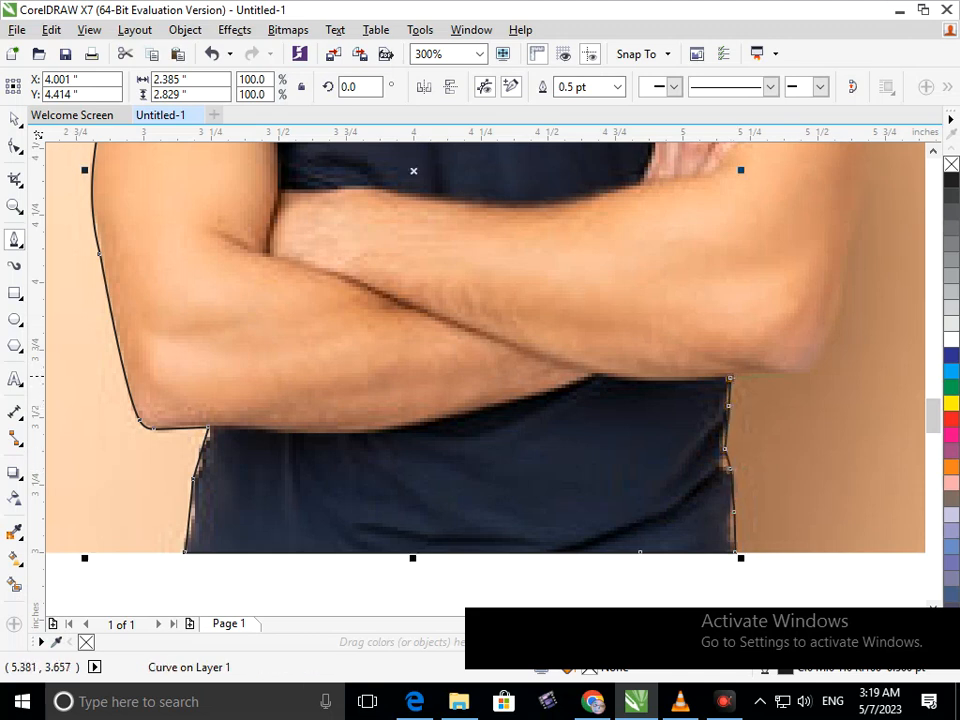
Trace under the second elbow and up the start of its outer arm edge
left_click(749, 373)
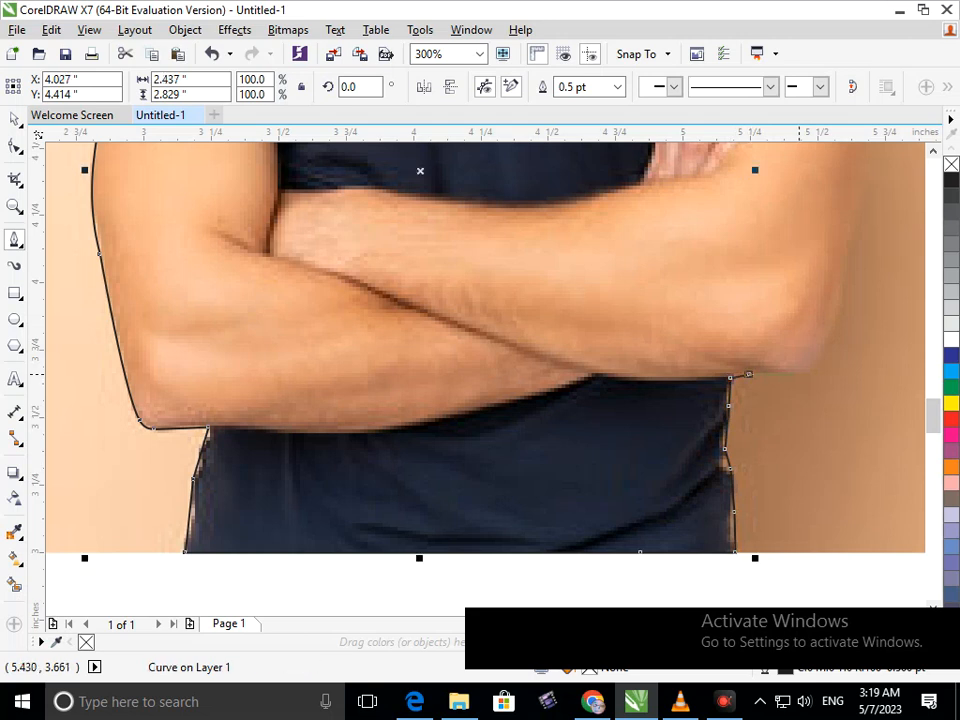
left_click(800, 374)
left_click(816, 369)
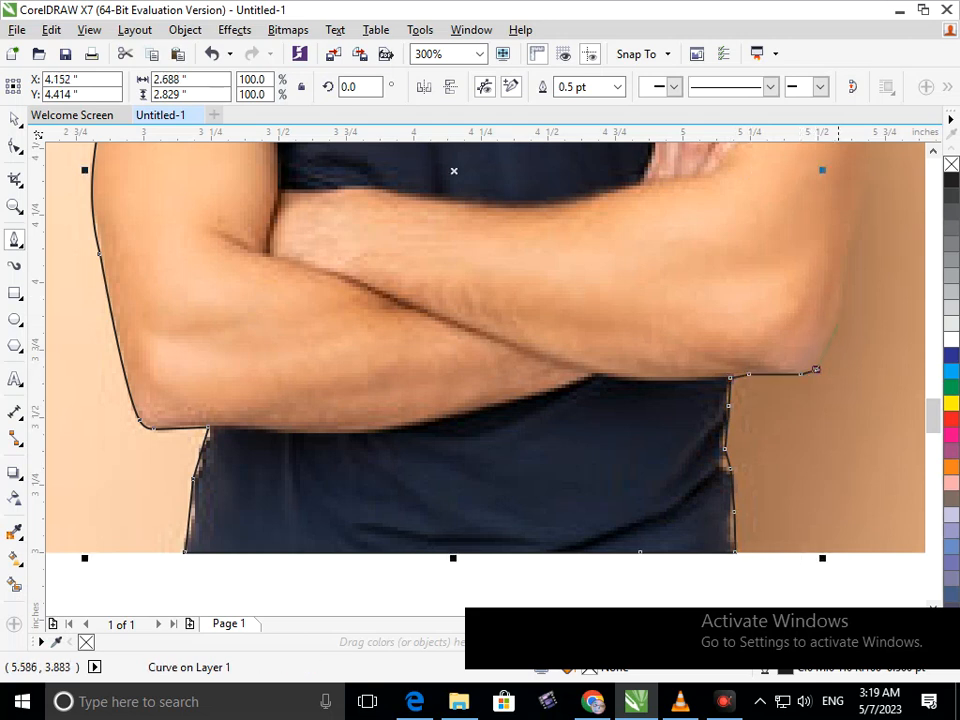
left_click(836, 326)
left_click(842, 274)
Continue the curve up the outer arm to meet the end of the first outline at the sleeve hem
key("shift+F4")
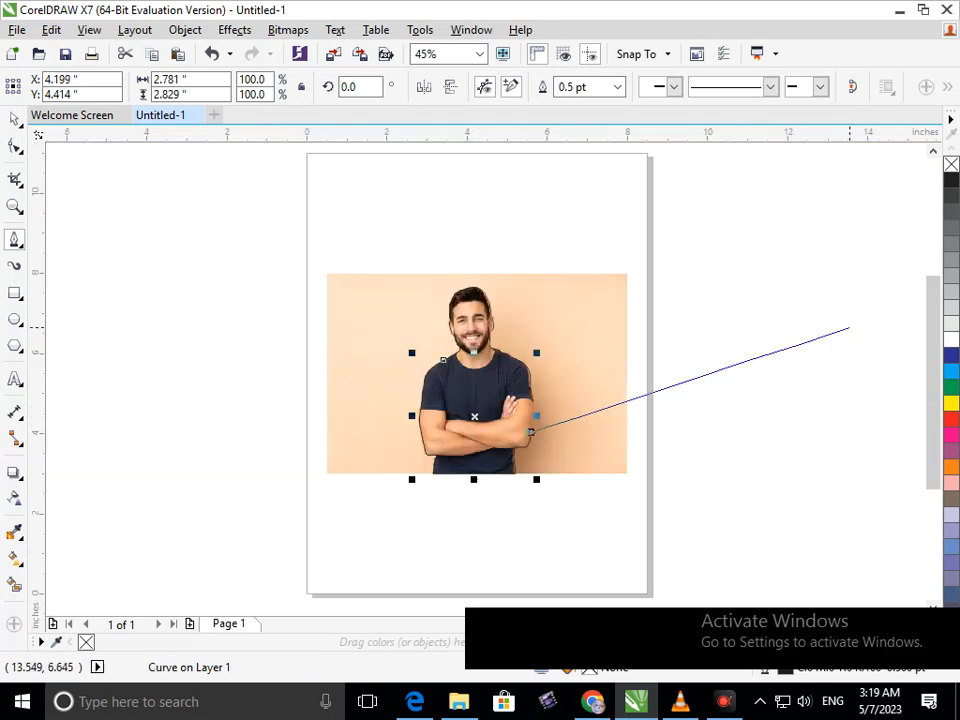
scroll(448, 356, "up", 4)
key("shift+F4")
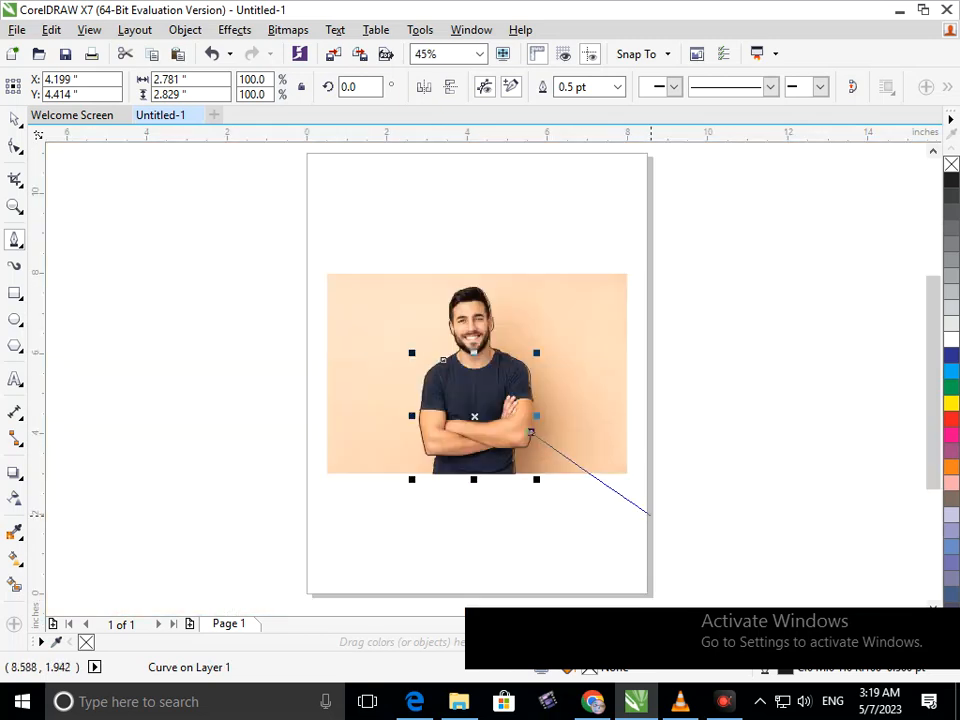
scroll(532, 426, "up", 4)
left_click(507, 452)
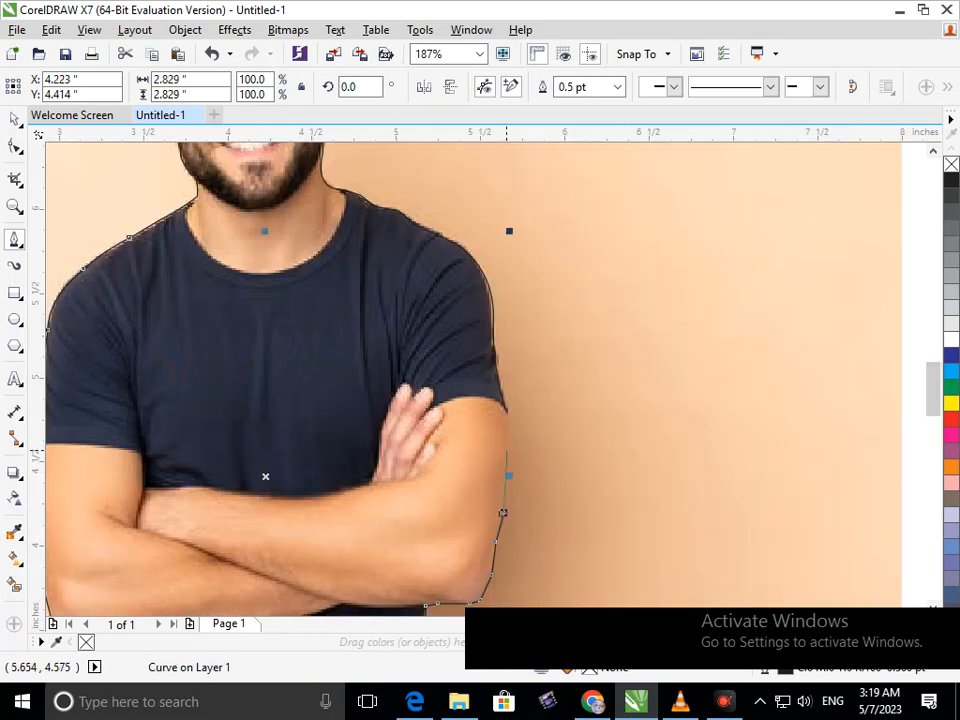
left_click(508, 455)
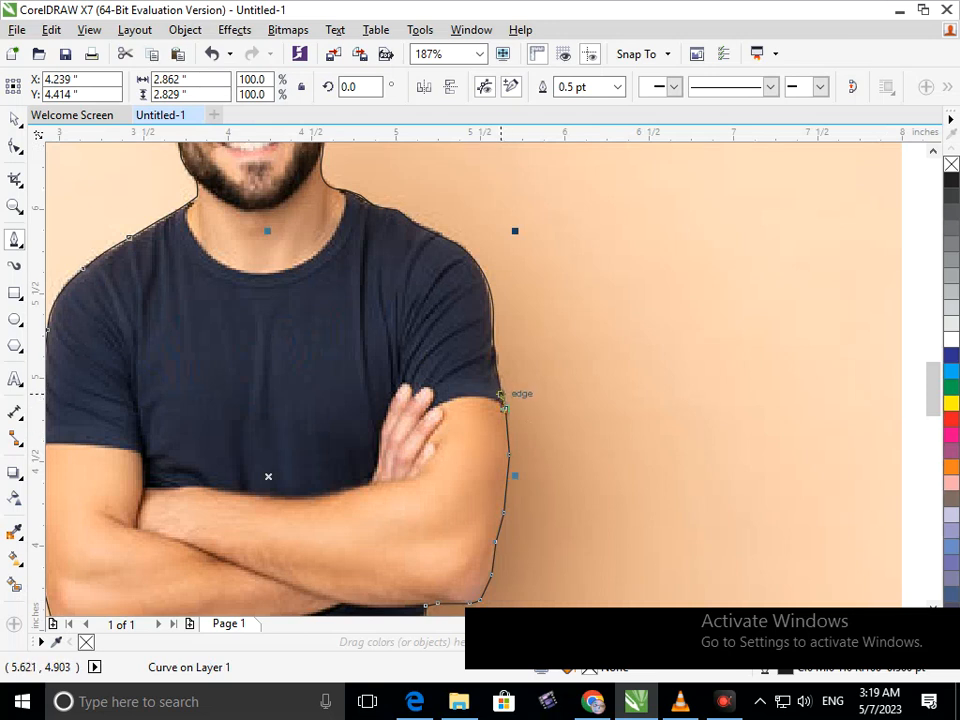
left_click(501, 396)
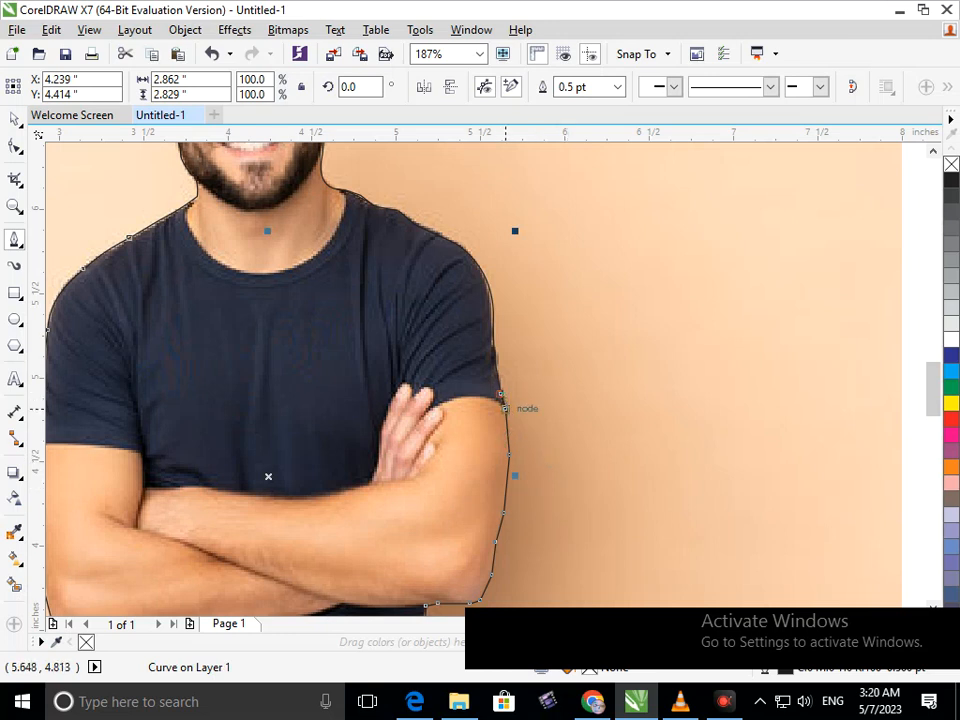
Move each of the two outline curves aside to check whether they are joined, undoing both moves
left_click(14, 118)
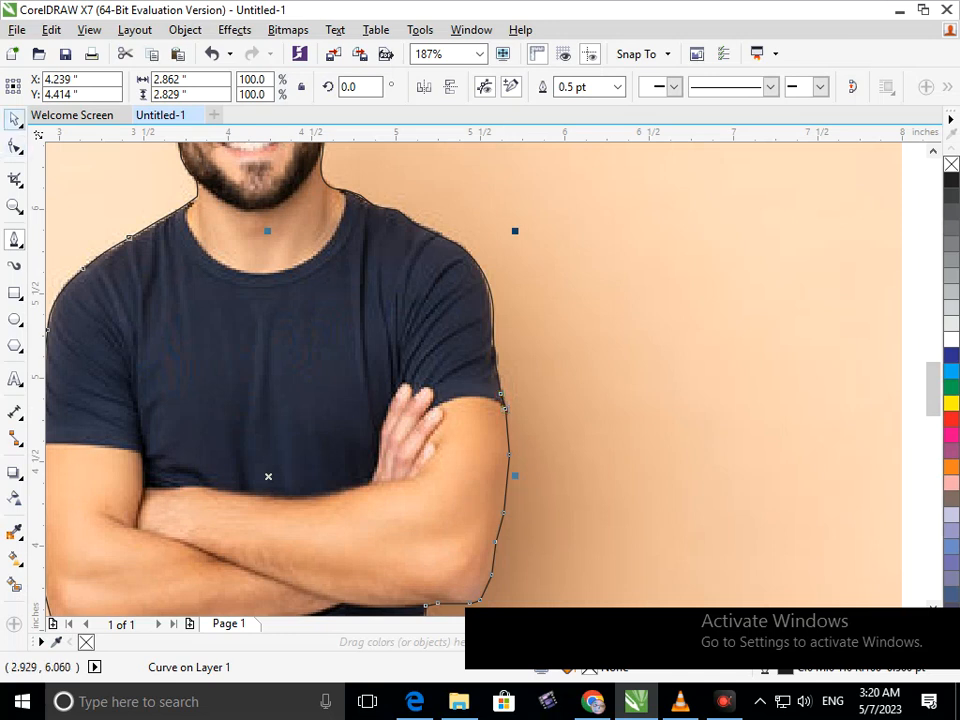
left_click_drag(350, 414, 415, 400)
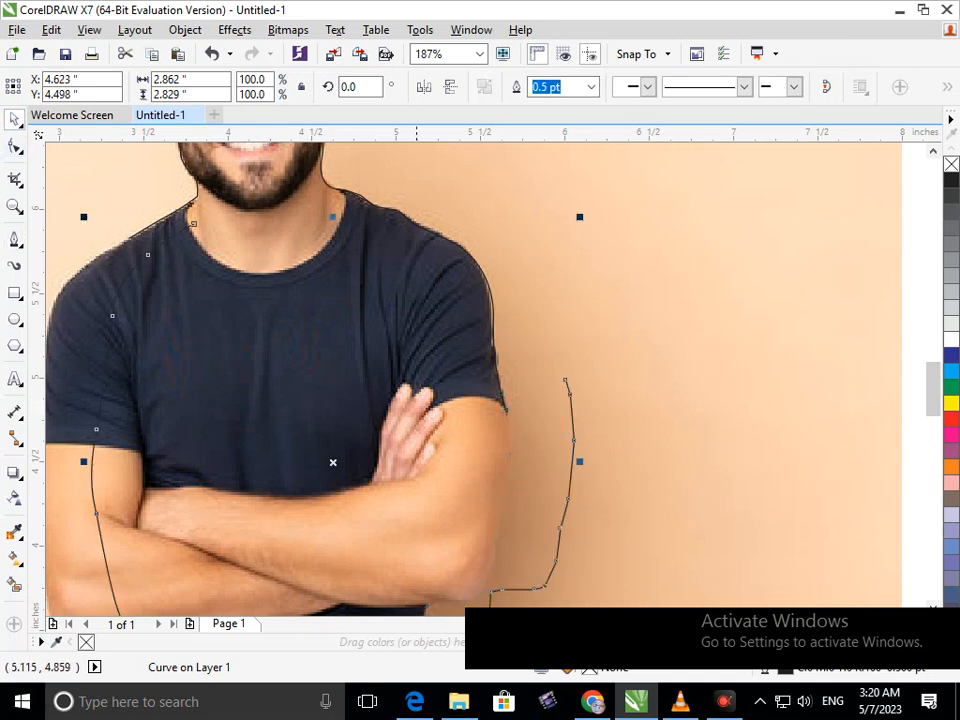
key("ctrl+z")
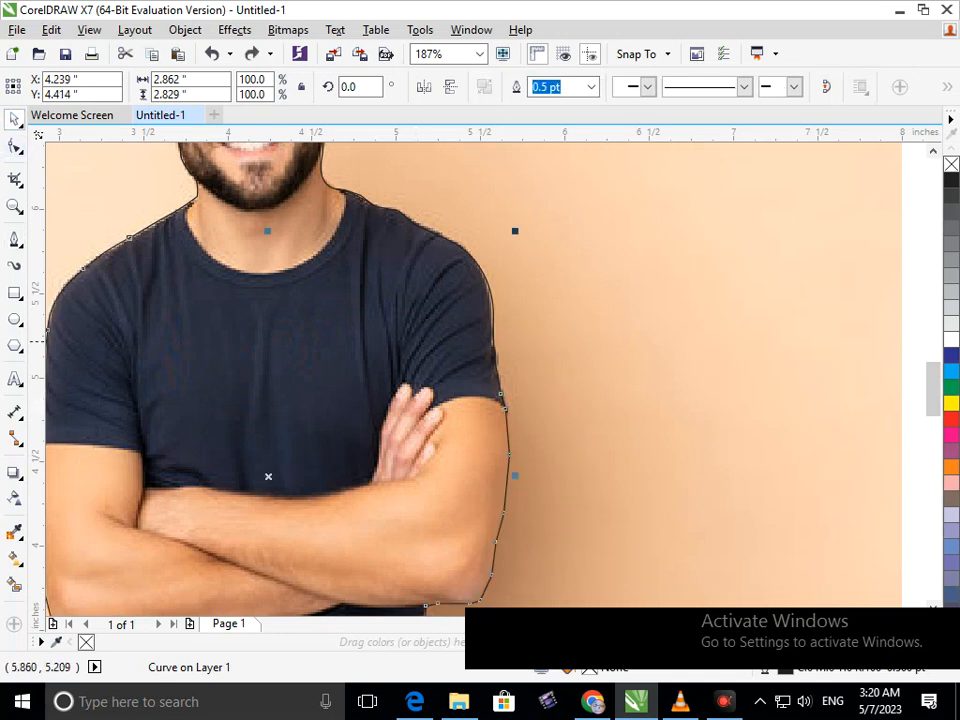
left_click_drag(492, 331, 552, 329)
key("ctrl+z")
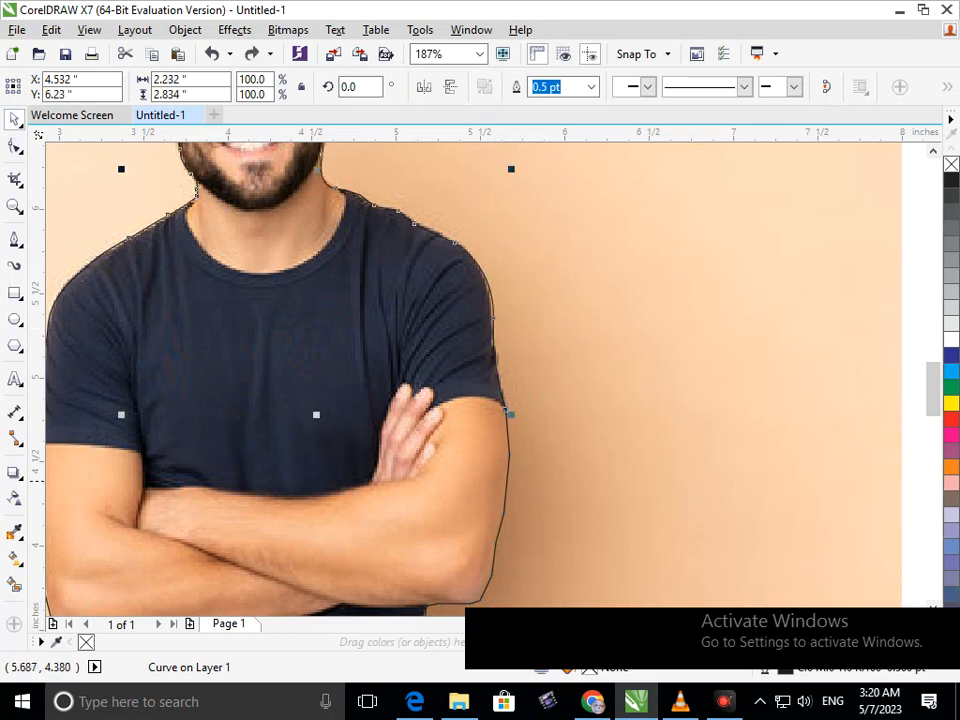
Move the photo away from the traced silhouette and shift the lower outline curve, undoing both moves
key("shift+F4")
left_click(455, 551)
left_click(545, 440)
left_click_drag(545, 440, 767, 399)
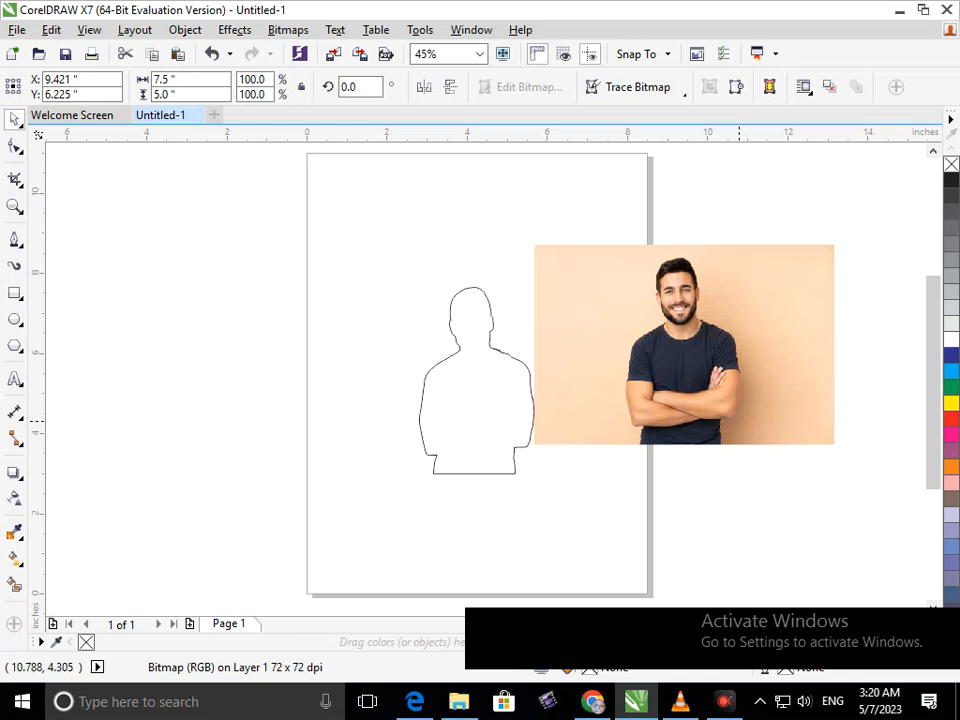
key("ctrl+z")
key("Escape")
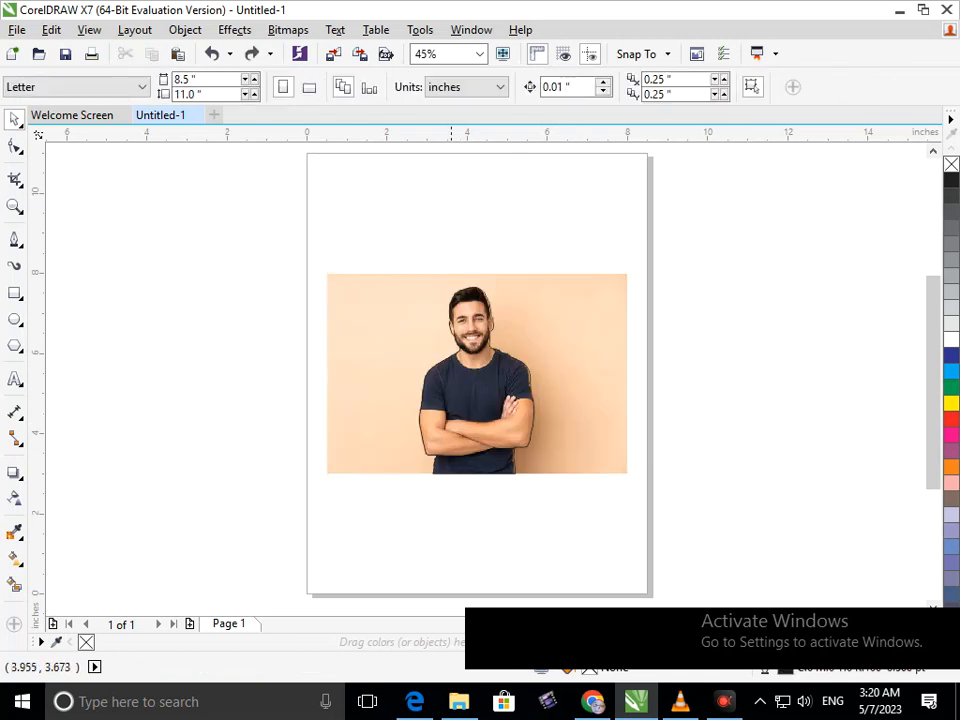
left_click_drag(427, 454, 417, 473)
key("ctrl+z")
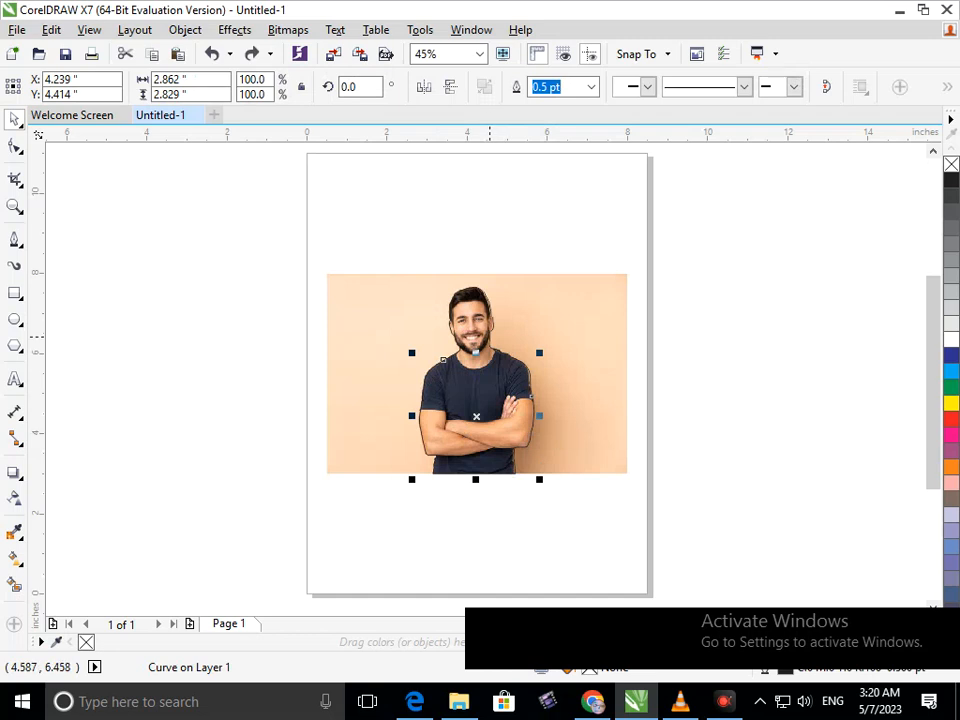
Move both outline curves together away from the man in two different directions to examine the complete silhouette, undoing each move
left_click(490, 337, "shift")
left_click_drag(490, 341, 572, 296)
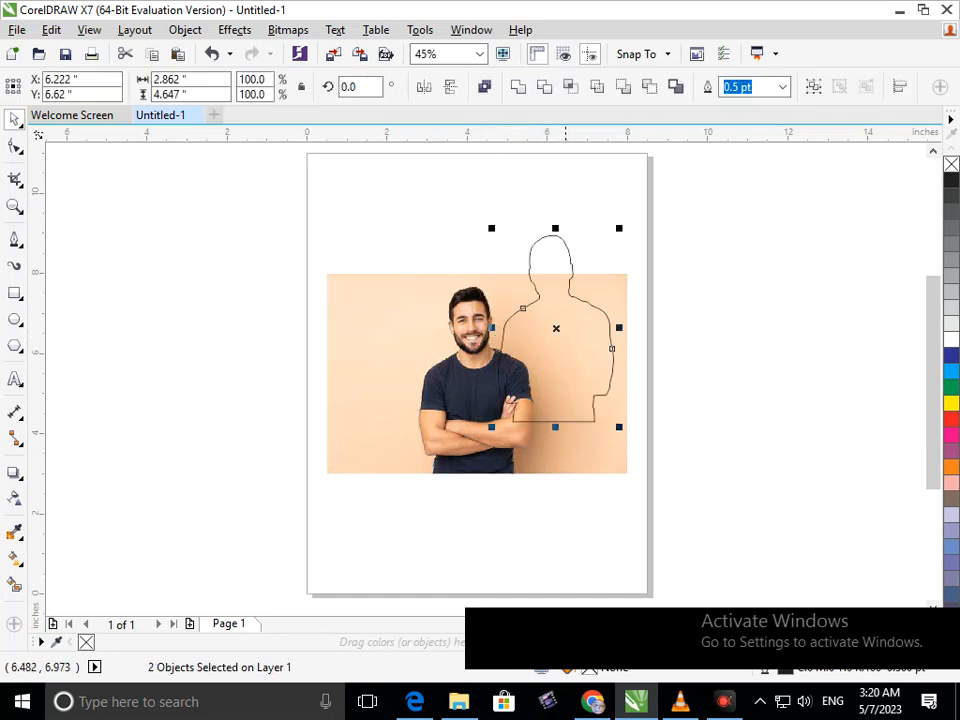
key("ctrl+z")
key("ctrl+z")
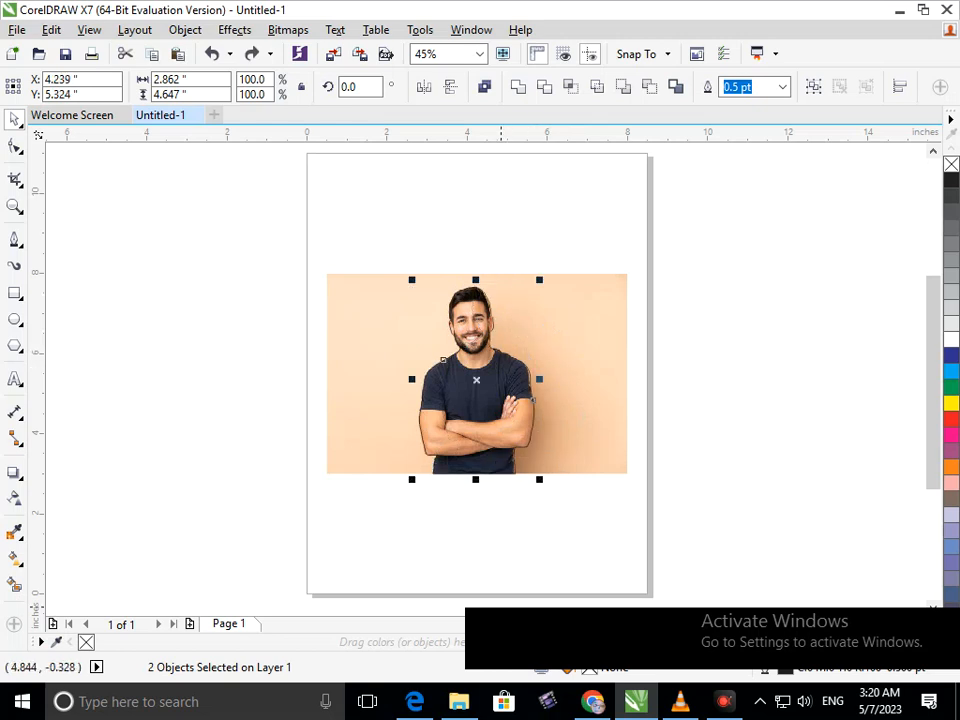
left_click(499, 540)
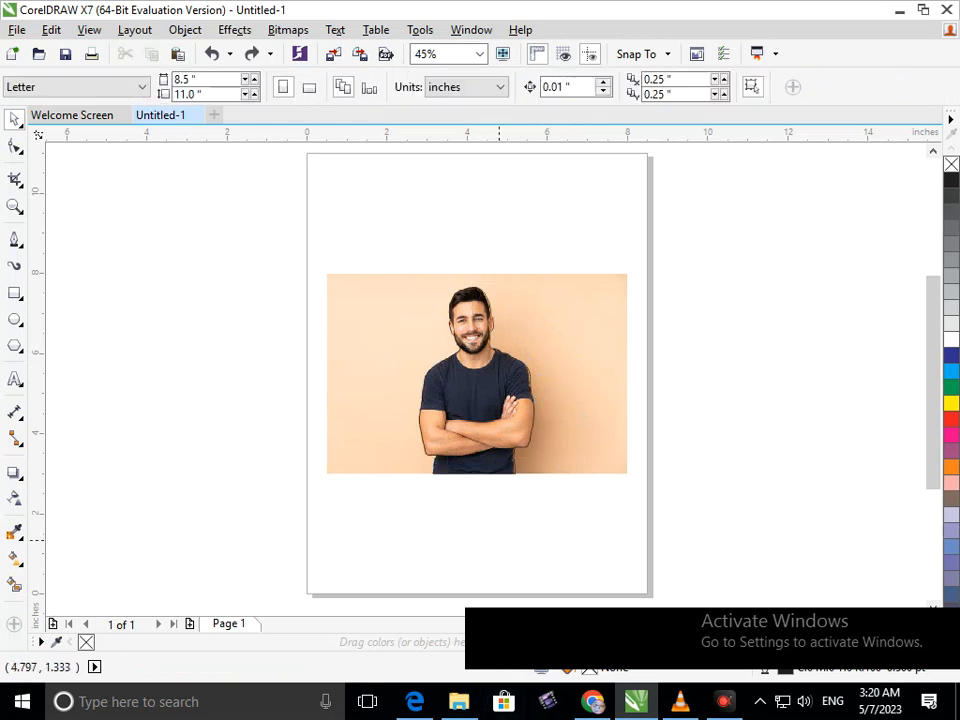
key("ctrl+z")
left_click_drag(463, 415, 181, 422)
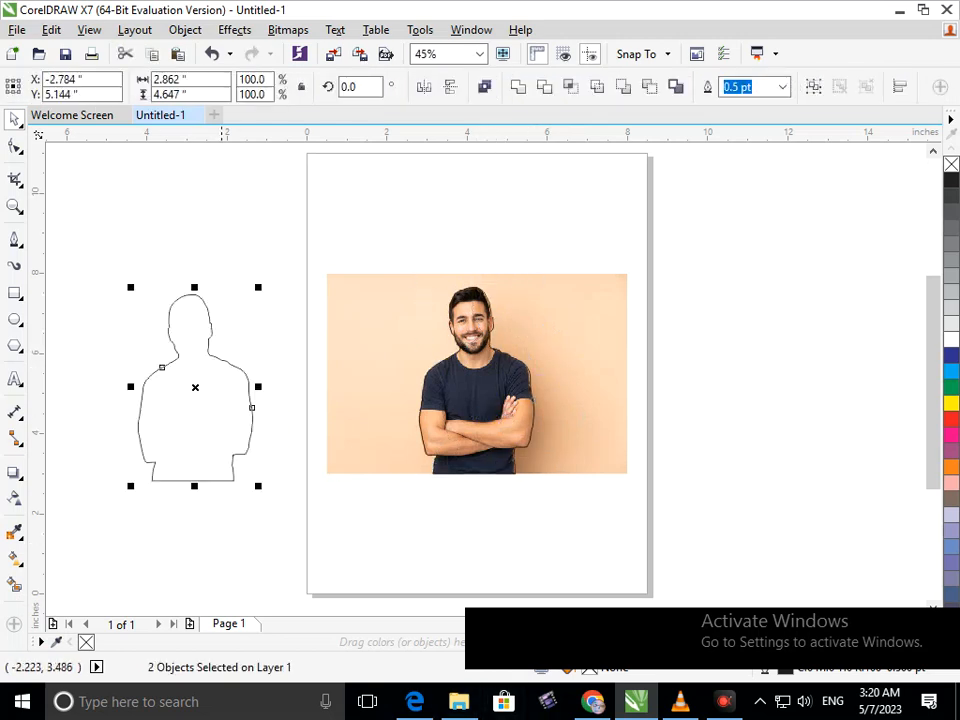
key("ctrl+z")
left_click(466, 508)
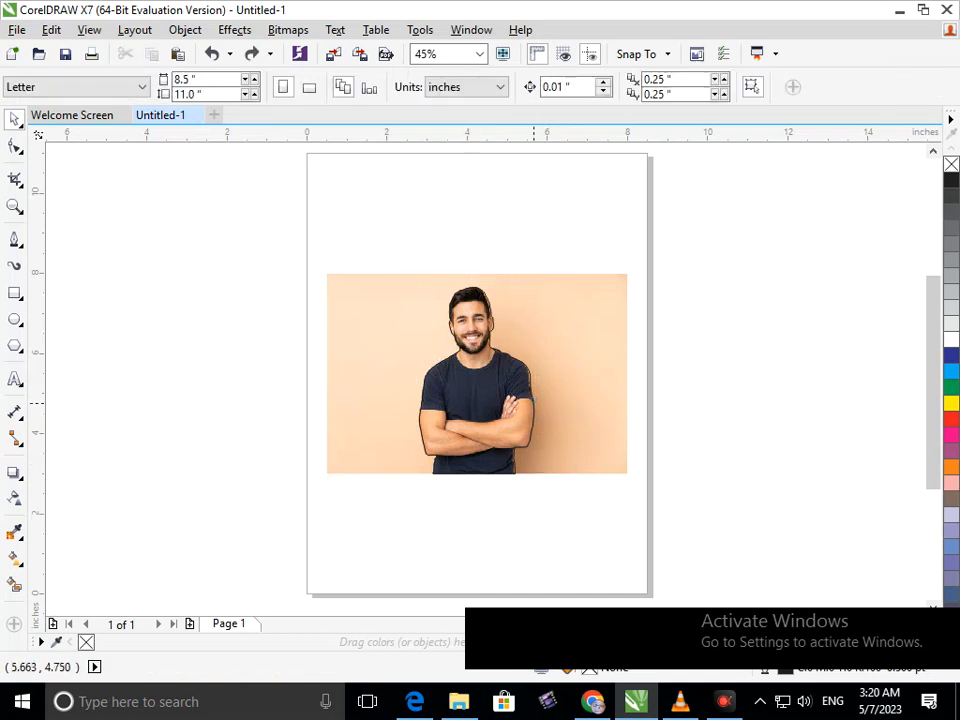
scroll(424, 347, "up", 2)
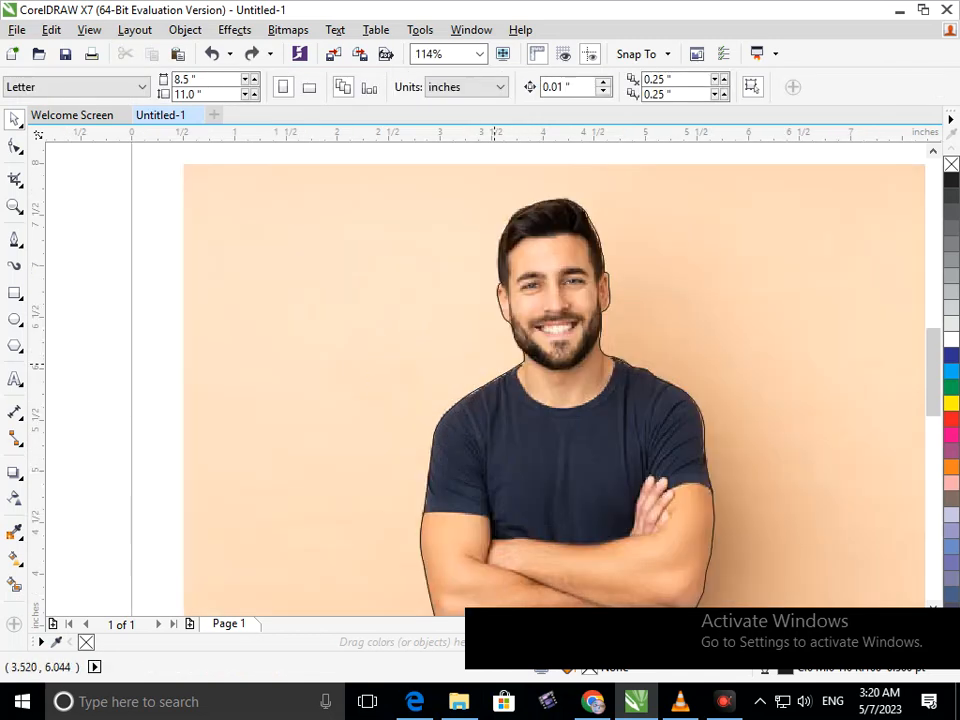
scroll(494, 367, "down", 2)
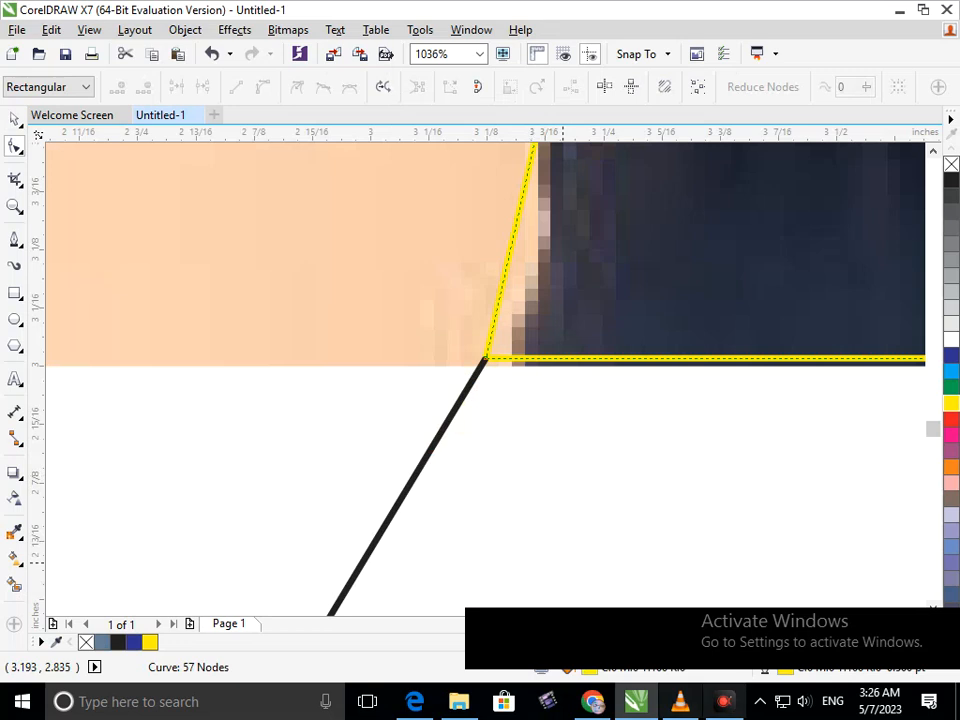
Break the yellow silhouette apart at the shirt's lower-left corner and separate the loose ends, moving the black outer curve's end slightly down
right_click(484, 358)
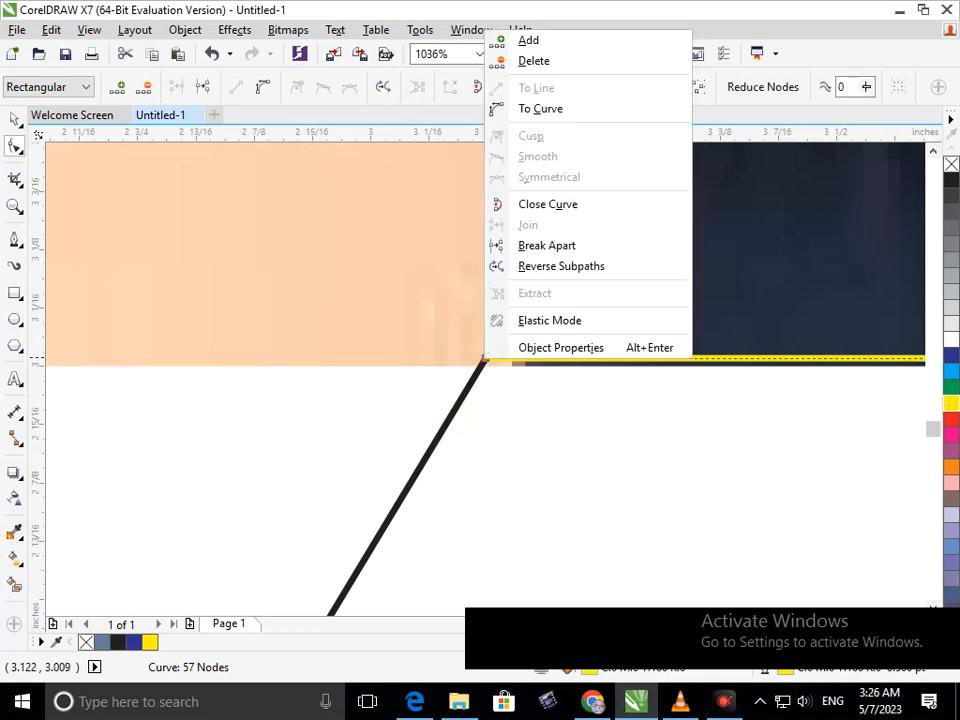
left_click(535, 244)
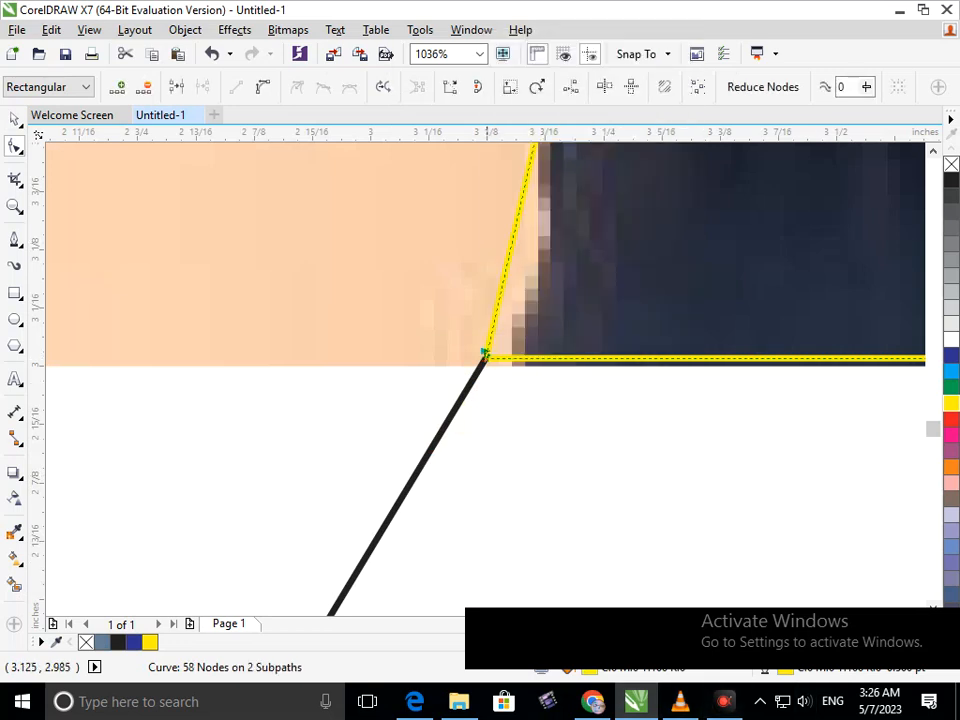
mouse_move(484, 354)
left_mouse_down()
mouse_move(465, 383)
mouse_move(493, 355)
mouse_move(526, 365)
mouse_move(497, 340)
mouse_move(485, 342)
mouse_move(508, 358)
mouse_move(484, 342)
mouse_move(482, 365)
left_mouse_up()
scroll(505, 367, "up", 4)
left_click(315, 337)
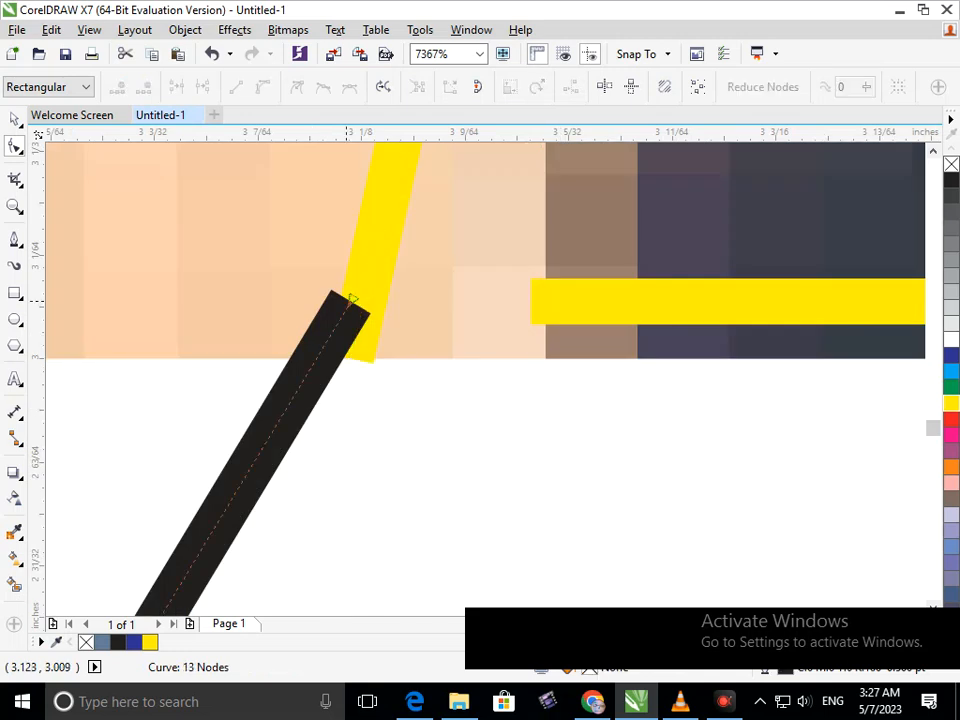
left_click_drag(352, 298, 343, 381)
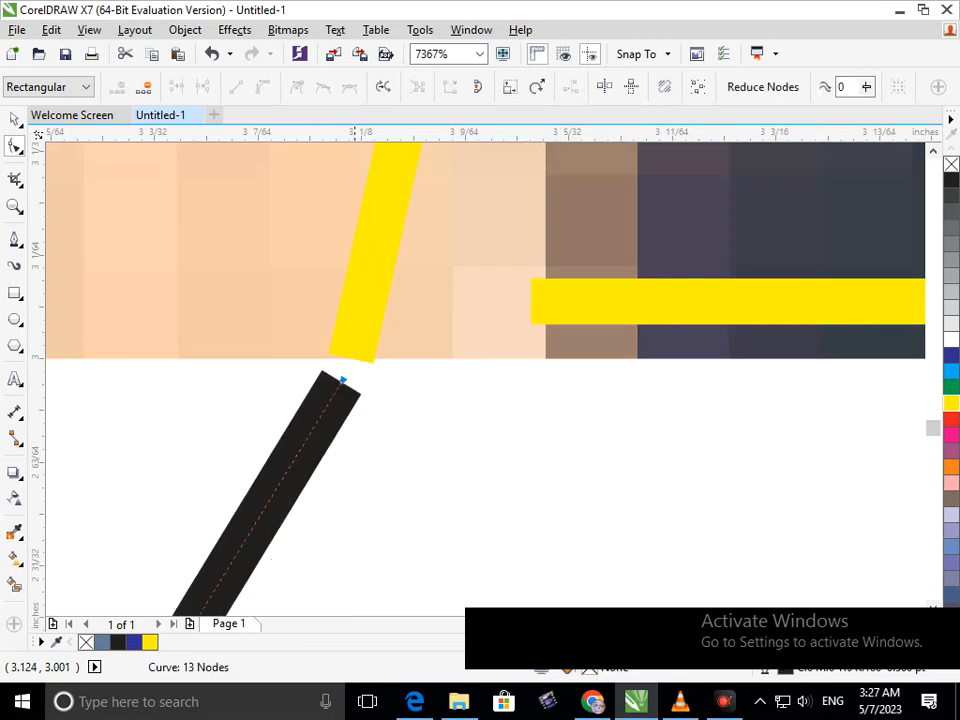
Join the silhouette's loose side end to the black outer curve's end with Join Curves in Extend mode
left_click(352, 348, "shift")
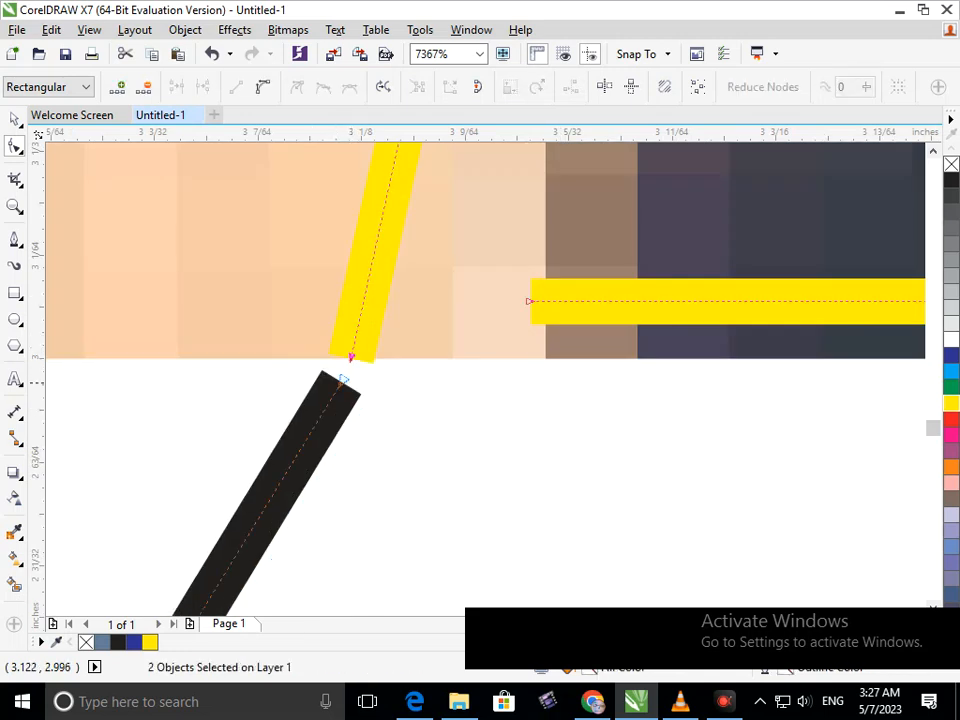
left_click(343, 381, "shift")
left_click(471, 30)
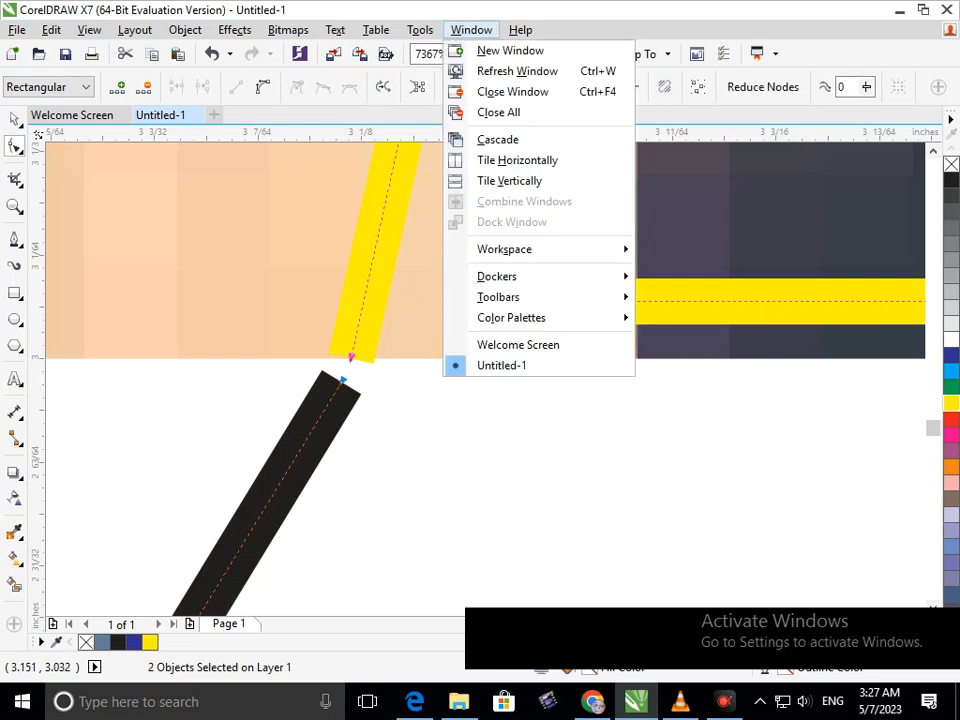
mouse_move(540, 276)
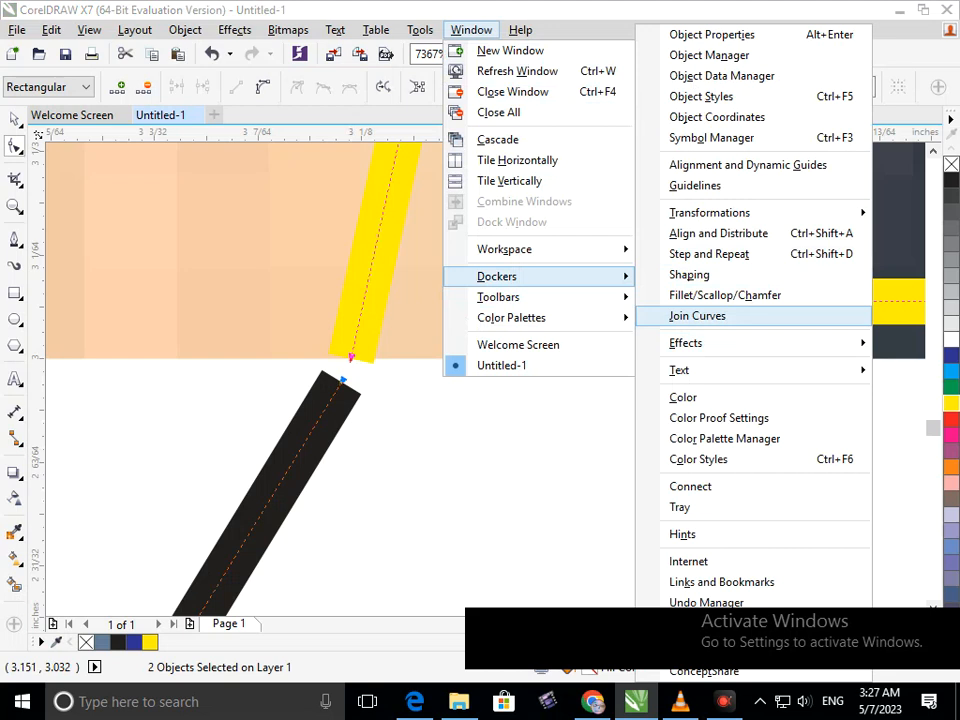
left_click(697, 315)
left_click(805, 218)
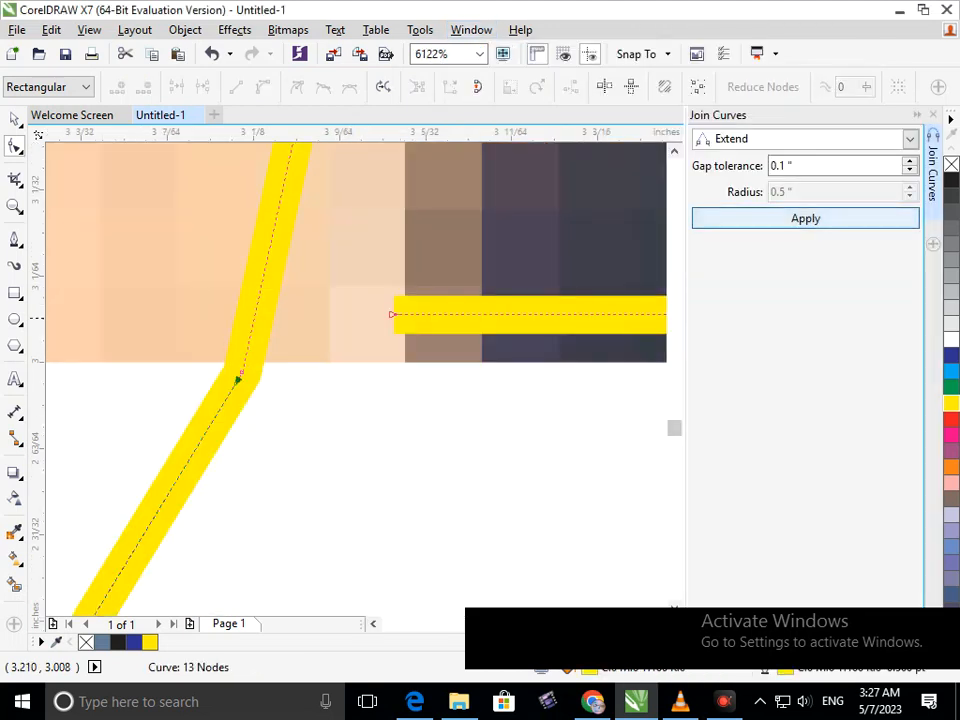
Break the outline apart at the shirt's lower-right corner and separate the side edge from the bottom line
scroll(484, 427, "down", 6)
left_click_drag(426, 403, 508, 455)
scroll(274, 326, "up", 5)
key("F3")
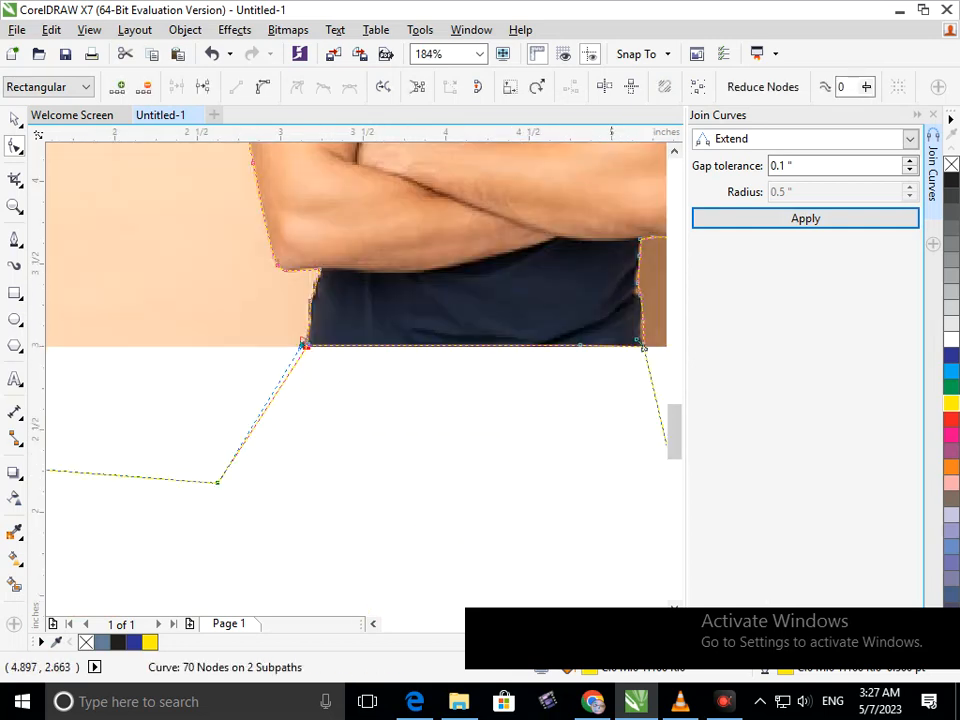
scroll(643, 347, "up", 5)
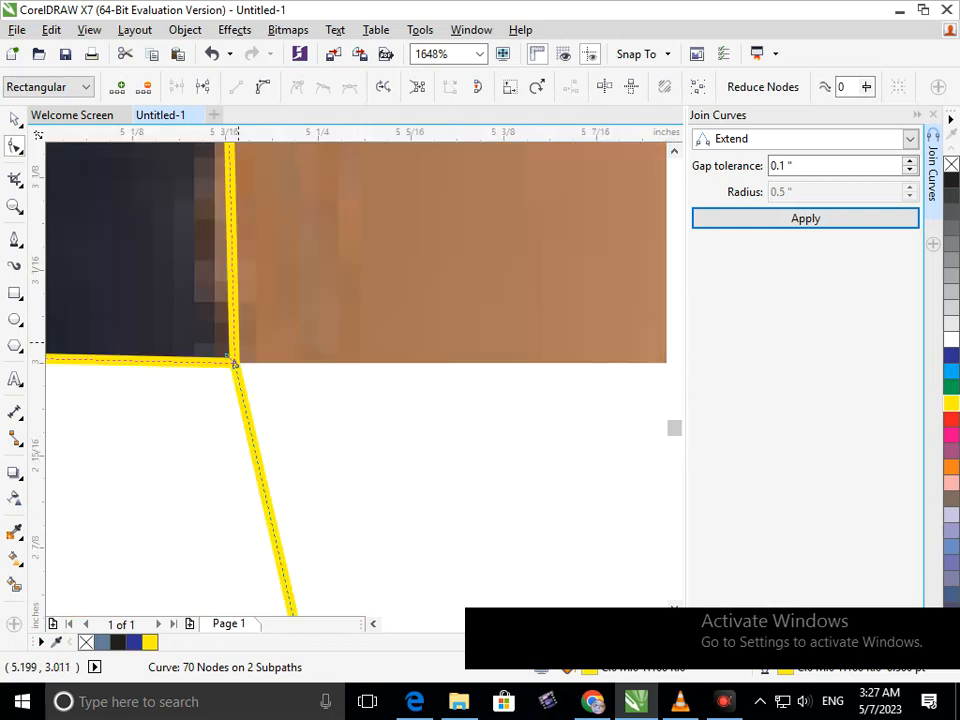
scroll(233, 364, "up", 3)
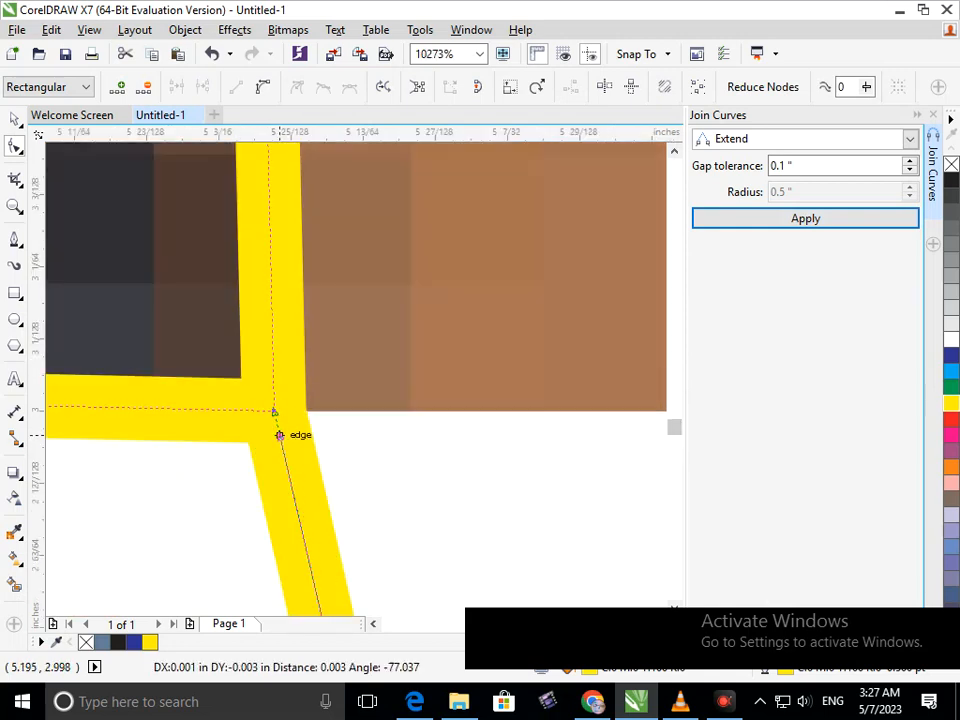
right_click(274, 412)
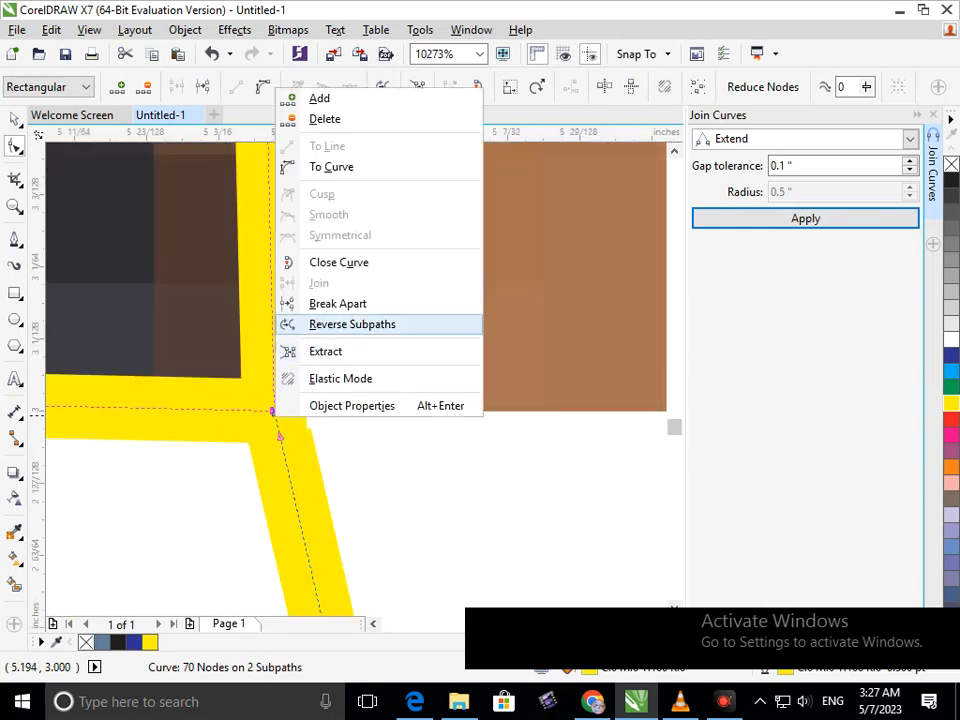
left_click(338, 303)
mouse_move(271, 411)
left_mouse_down()
mouse_move(218, 410)
mouse_move(219, 443)
mouse_move(253, 411)
mouse_move(275, 412)
left_mouse_up()
Join the silhouette's loose end at the shirt's lower-right corner to the outer curve's end with Join Curves
left_click(280, 438, "shift")
left_click(805, 218)
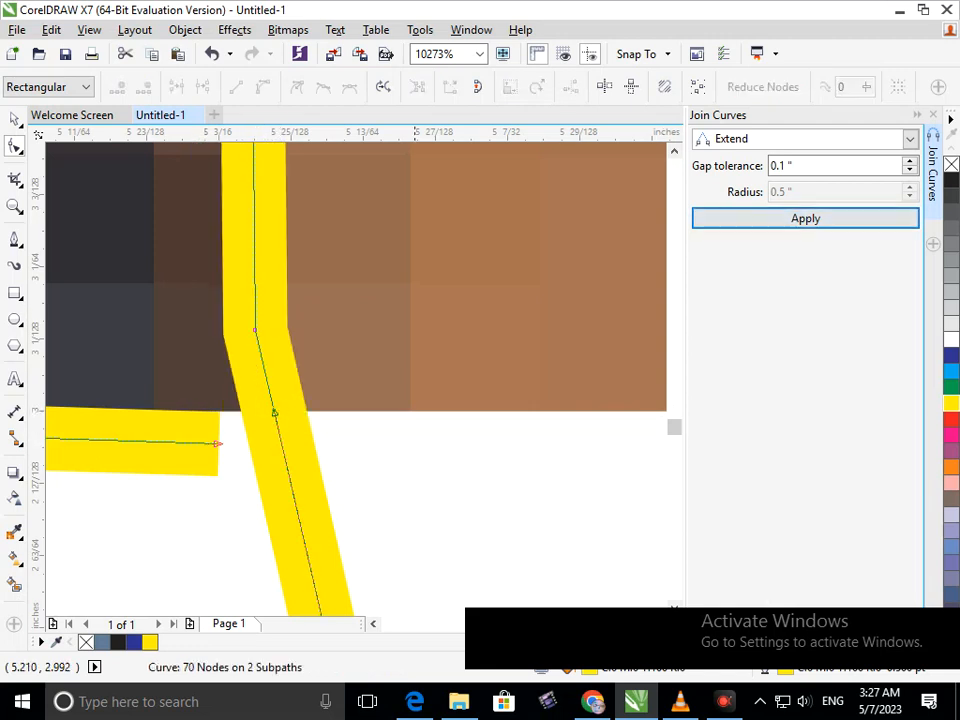
scroll(415, 412, "down", 10)
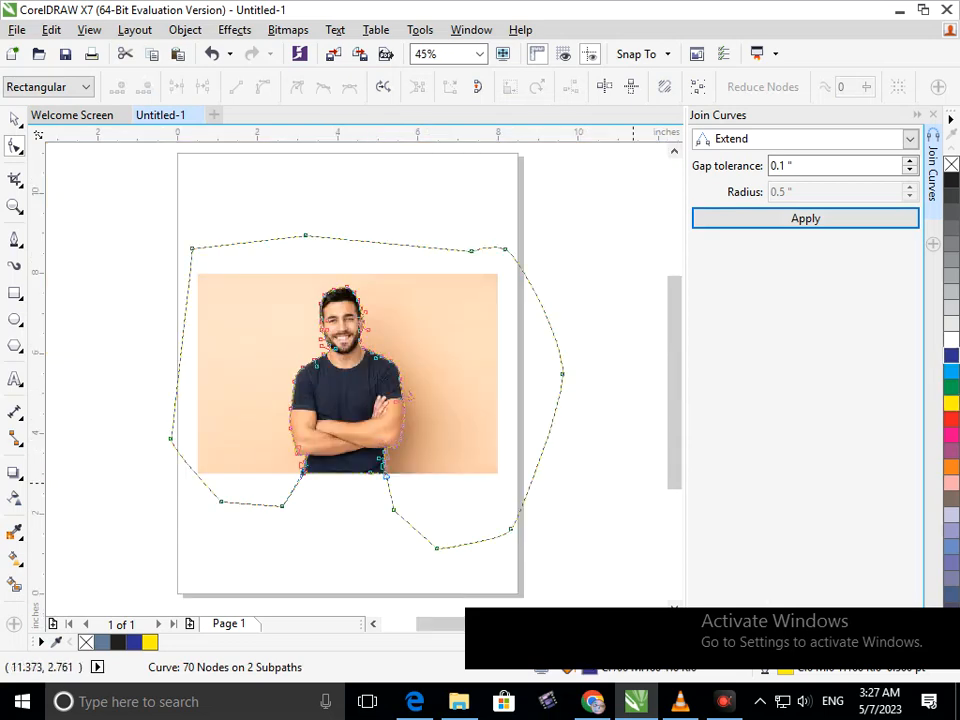
Smart-fill the area between the man's silhouette and the outer boundary, and colour the new shape white
left_click(15, 585)
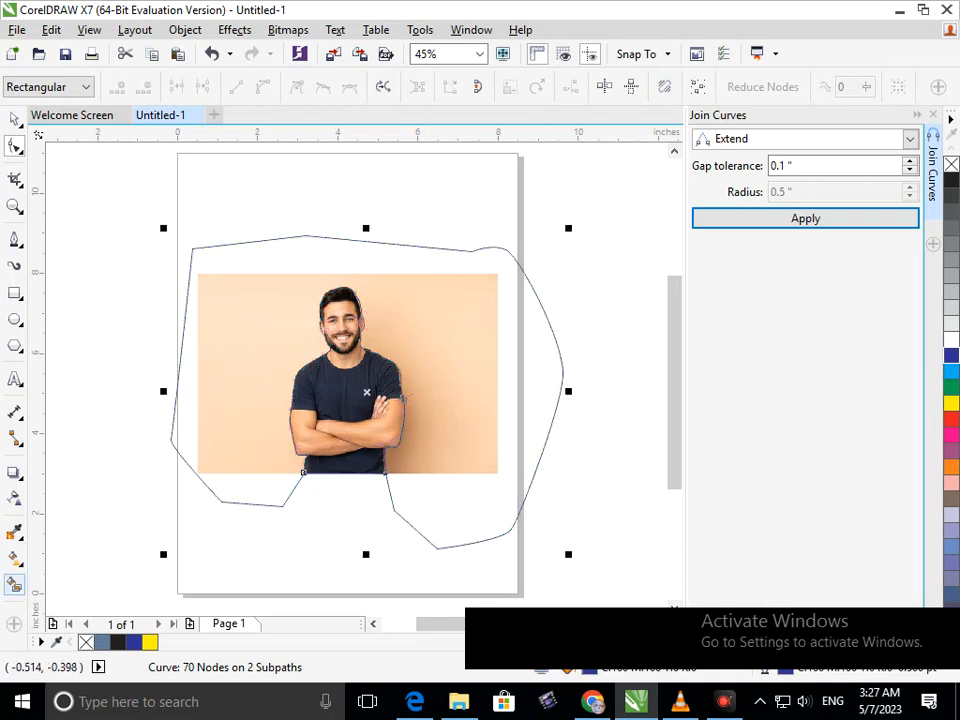
left_click(451, 506)
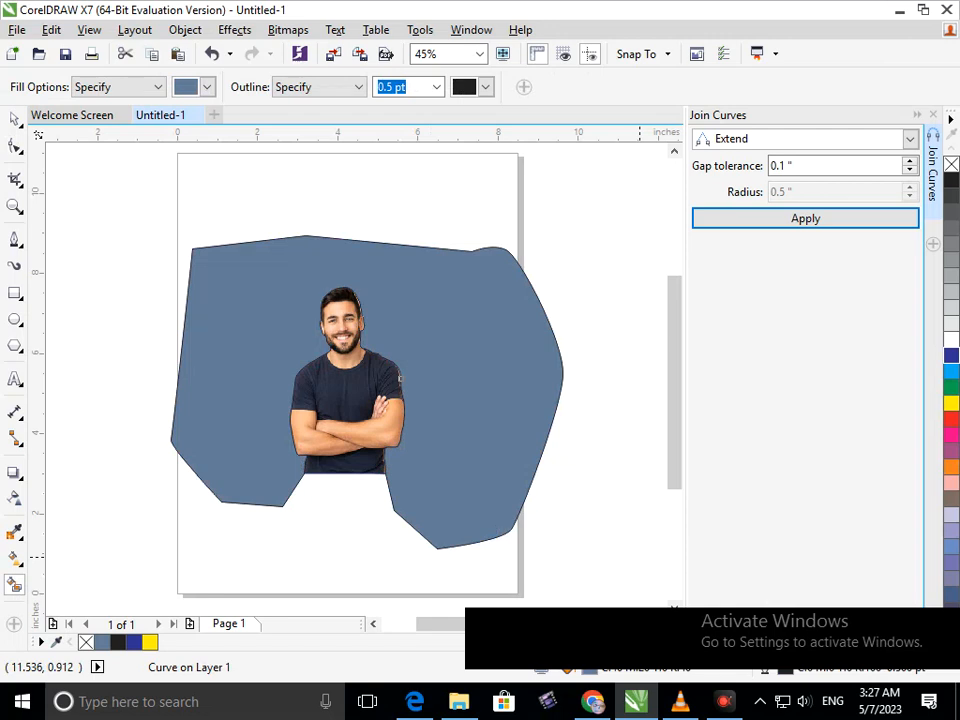
left_click(951, 340)
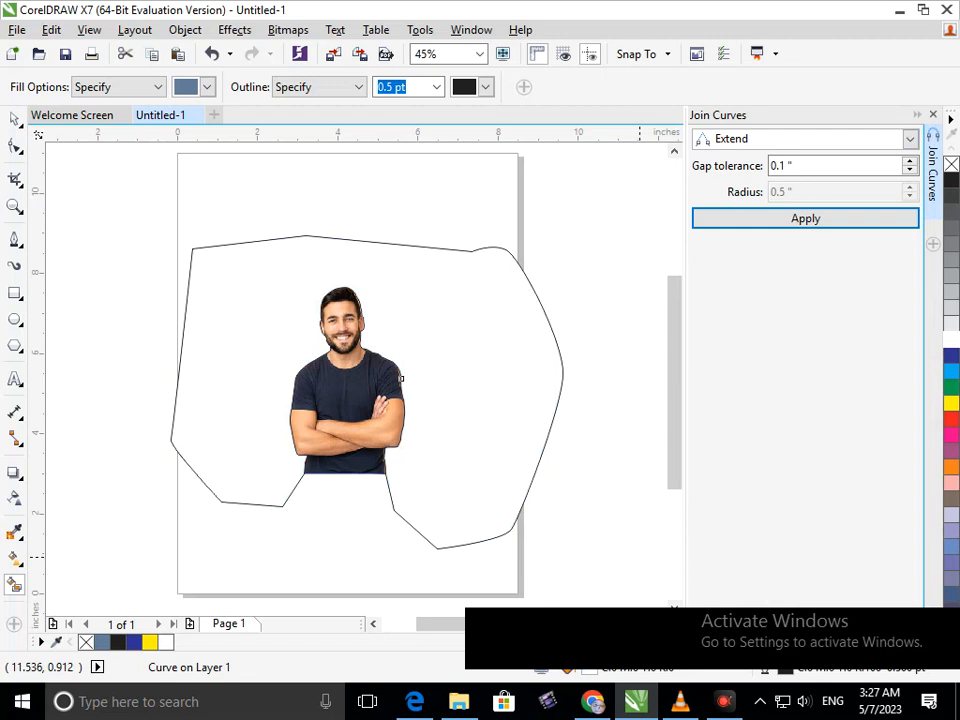
left_click(933, 115)
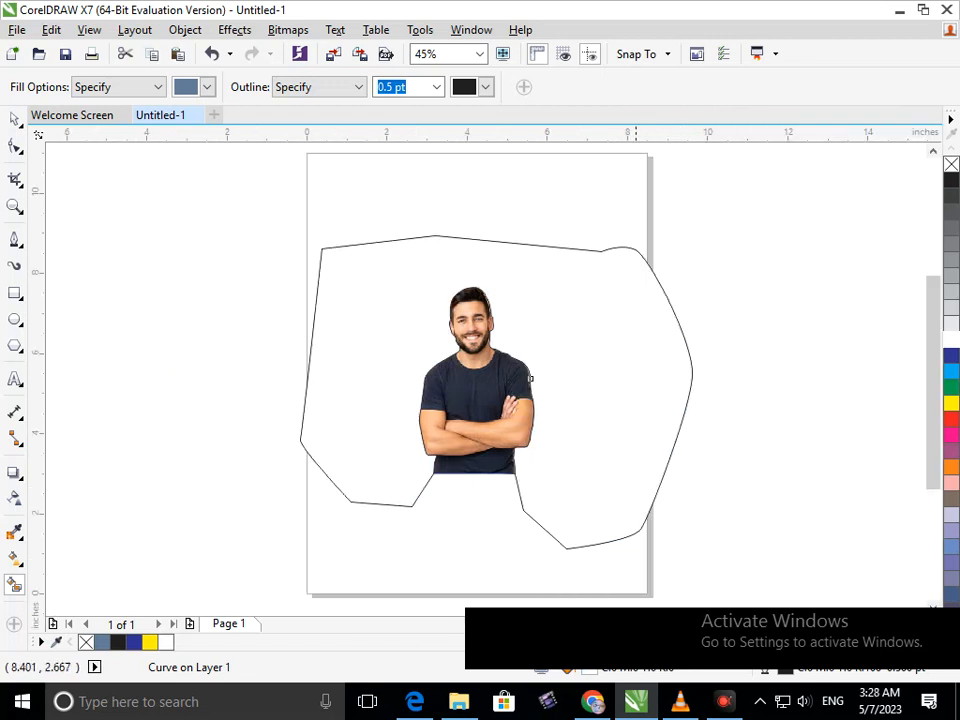
Move the white filled shape off the photo to check the cutout, undoing the move
key("space")
left_click_drag(530, 378, 284, 413)
key("ctrl+z")
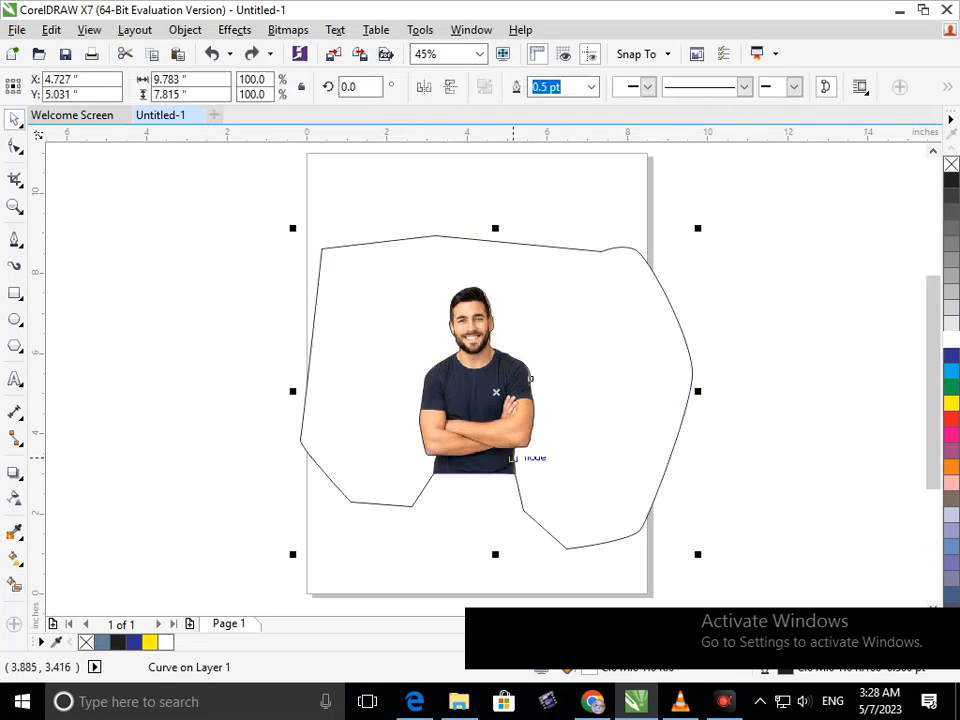
left_click(753, 449)
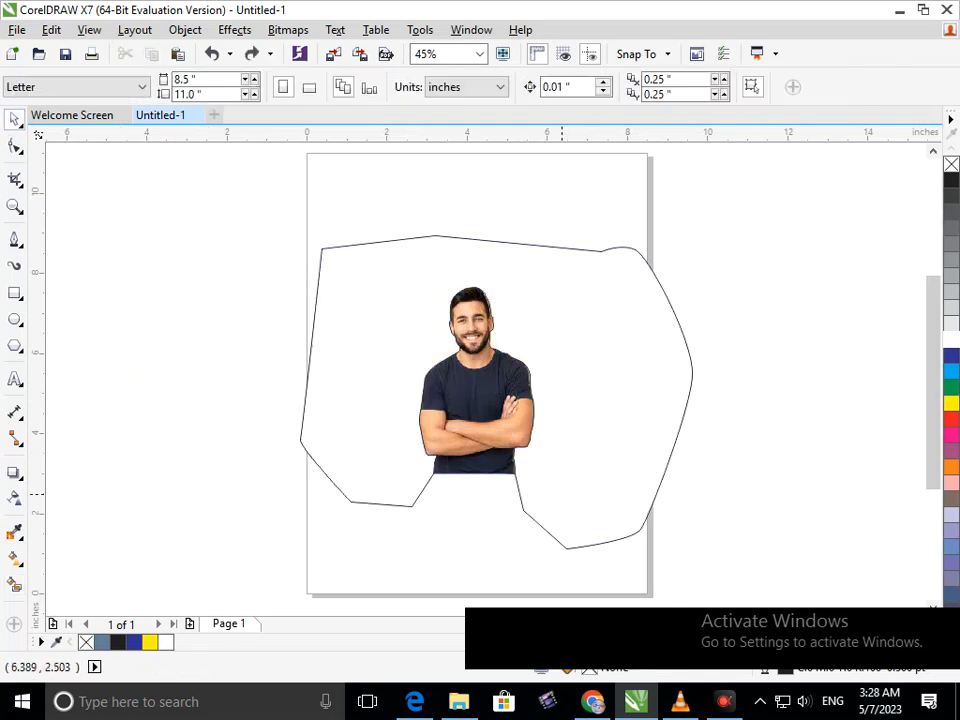
Send the white shape behind the photo and bring it back to the front
left_click(530, 378)
key("shift+Page_Down")
key("shift+Page_Up")
left_click(786, 476)
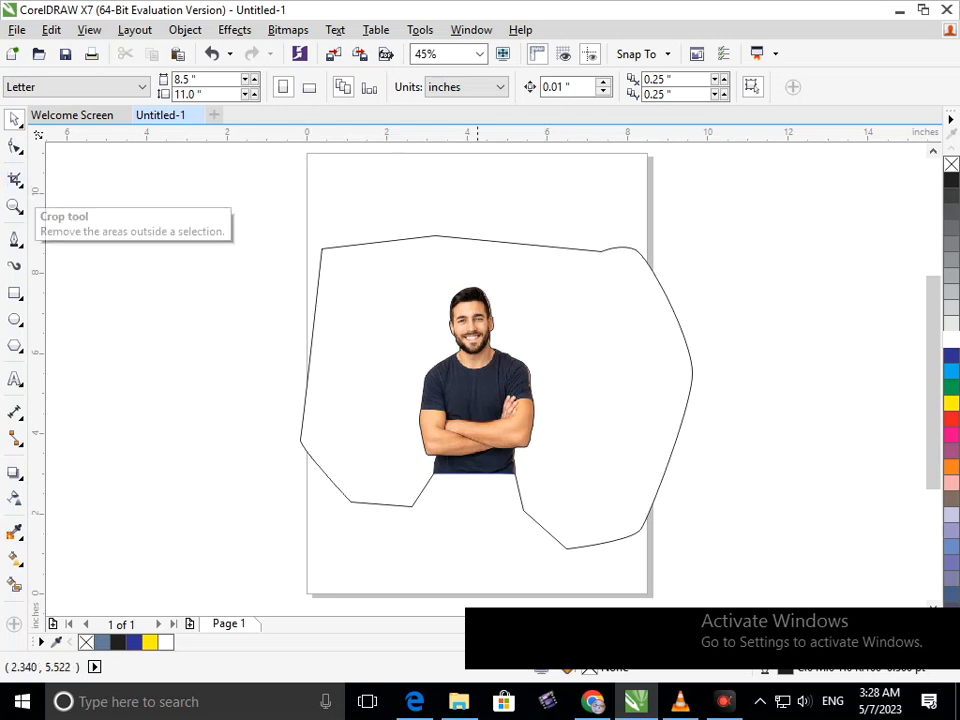
Try dark blue and light blue fills on the shape around the man and inspect the cutout edge around his head
left_click(607, 516)
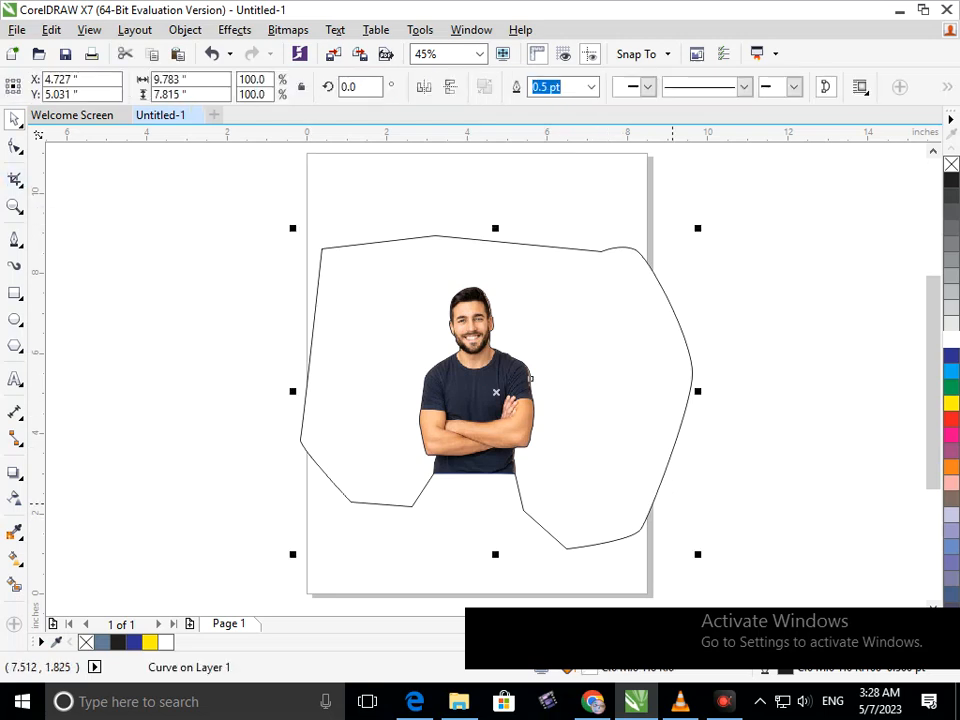
left_click(951, 355)
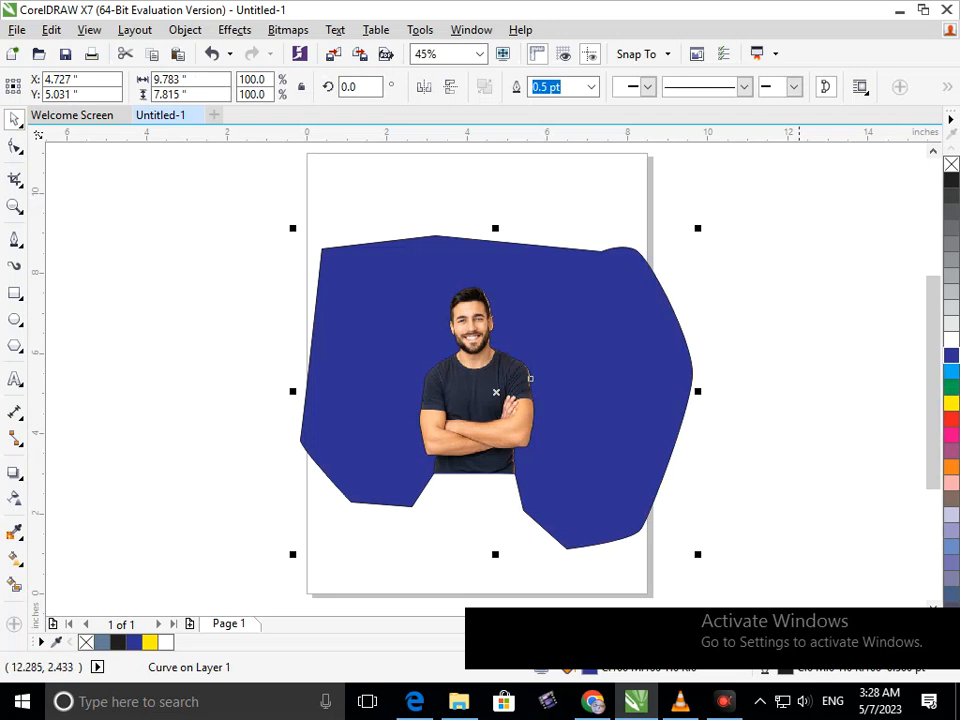
left_click(951, 371)
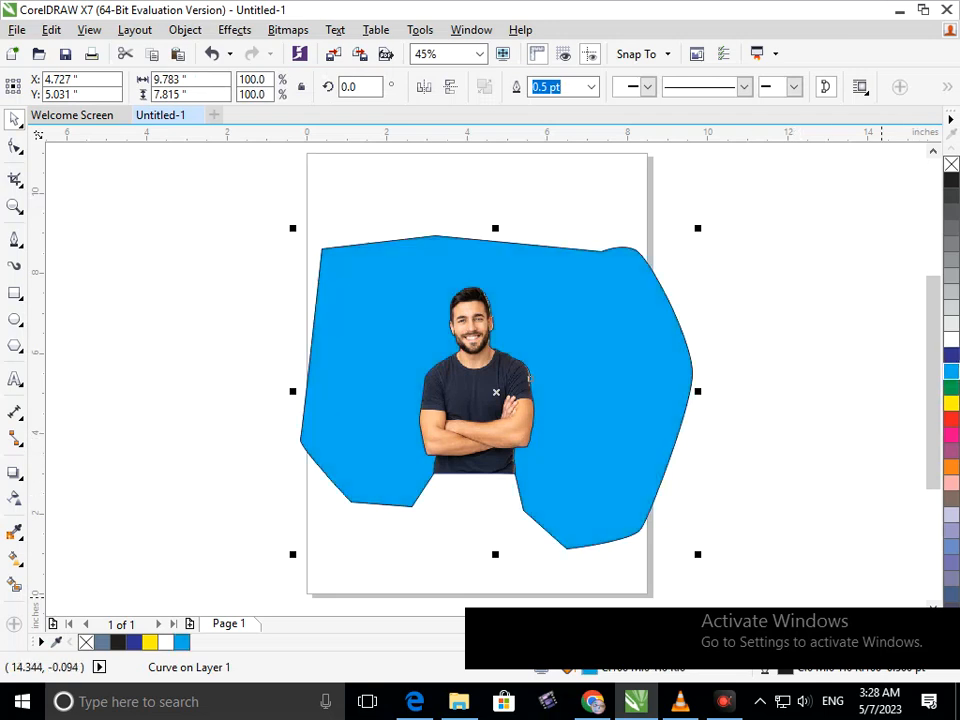
left_click(857, 500)
scroll(521, 370, "up", 3)
key("shift+F4")
scroll(455, 350, "up", 3)
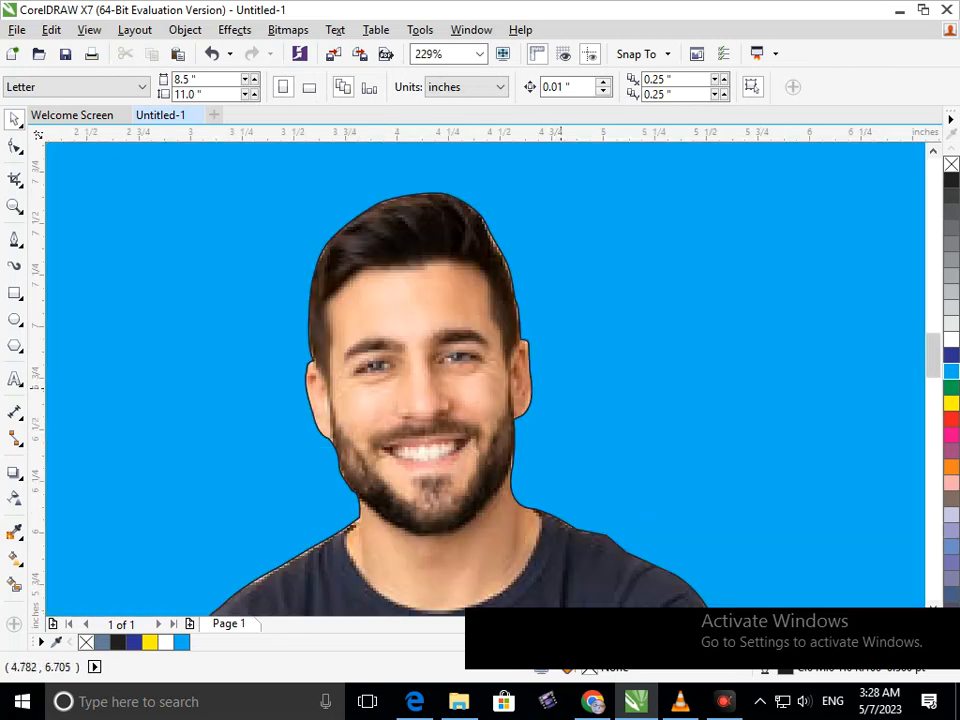
key("shift+F4")
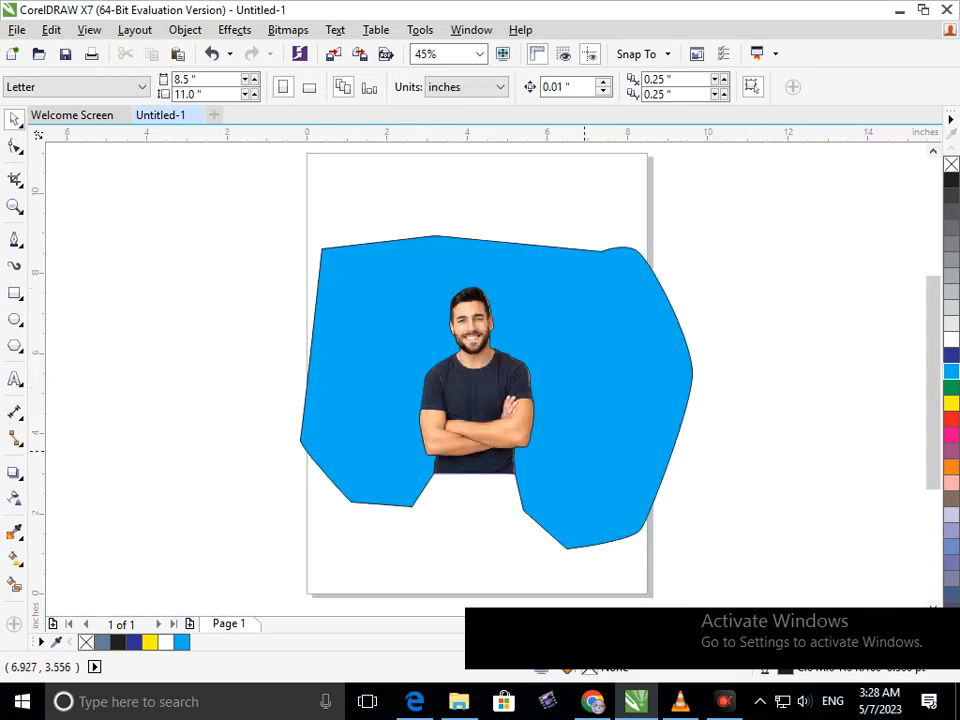
Try a pink fill on the shape around the man and recolour it orange
left_click(584, 450)
left_click(951, 483)
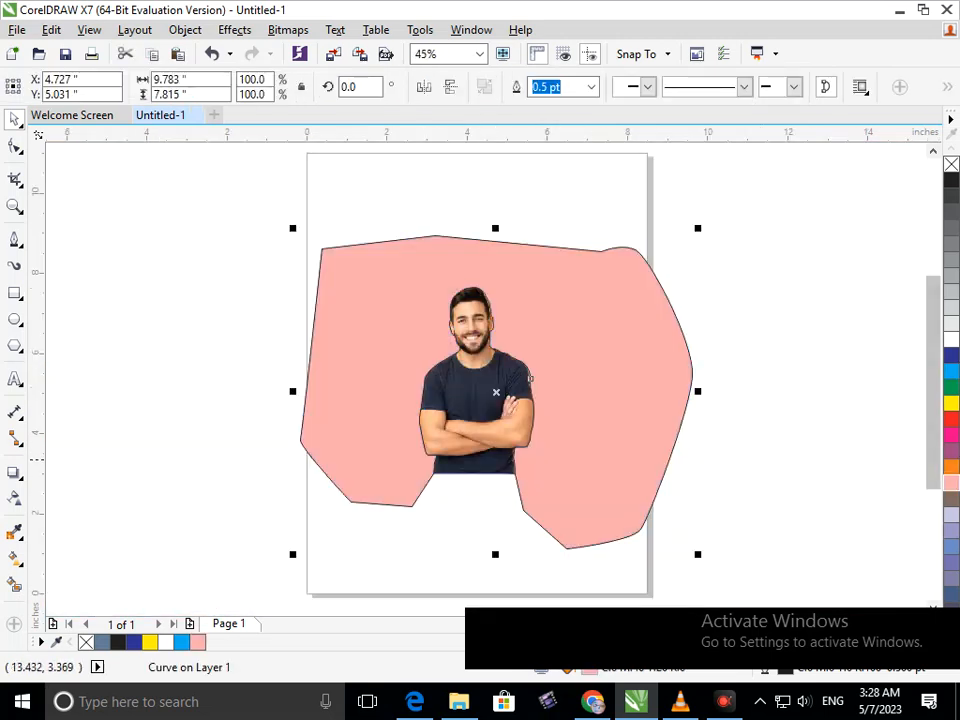
left_click(951, 466)
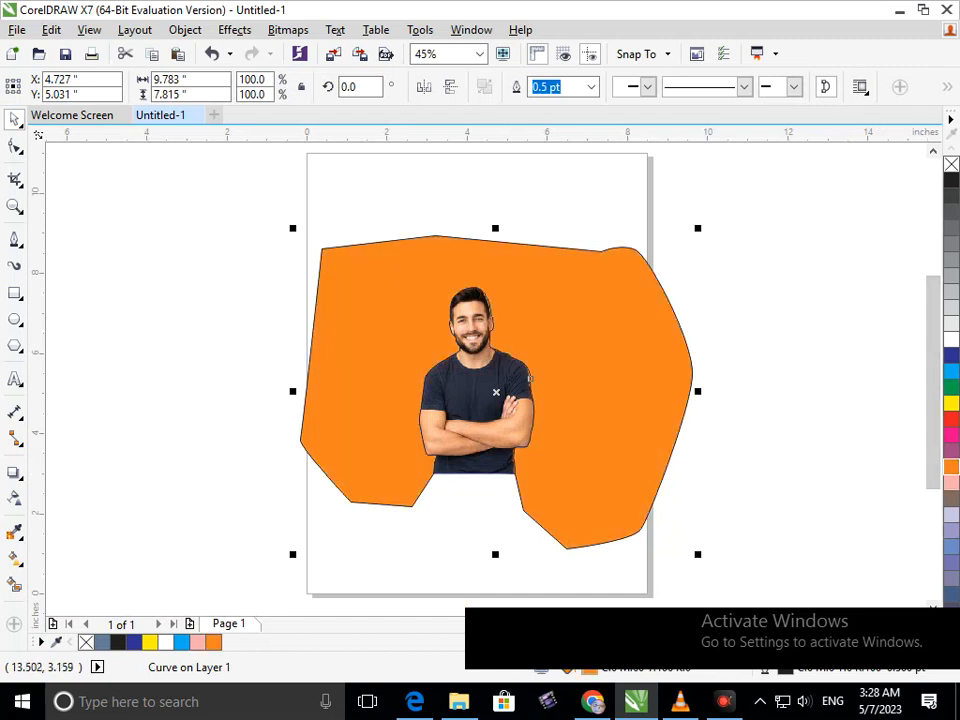
Try a different fill on the orange shape around the man and recolour it light blue
left_click(951, 354)
left_click(951, 371)
left_click(802, 525)
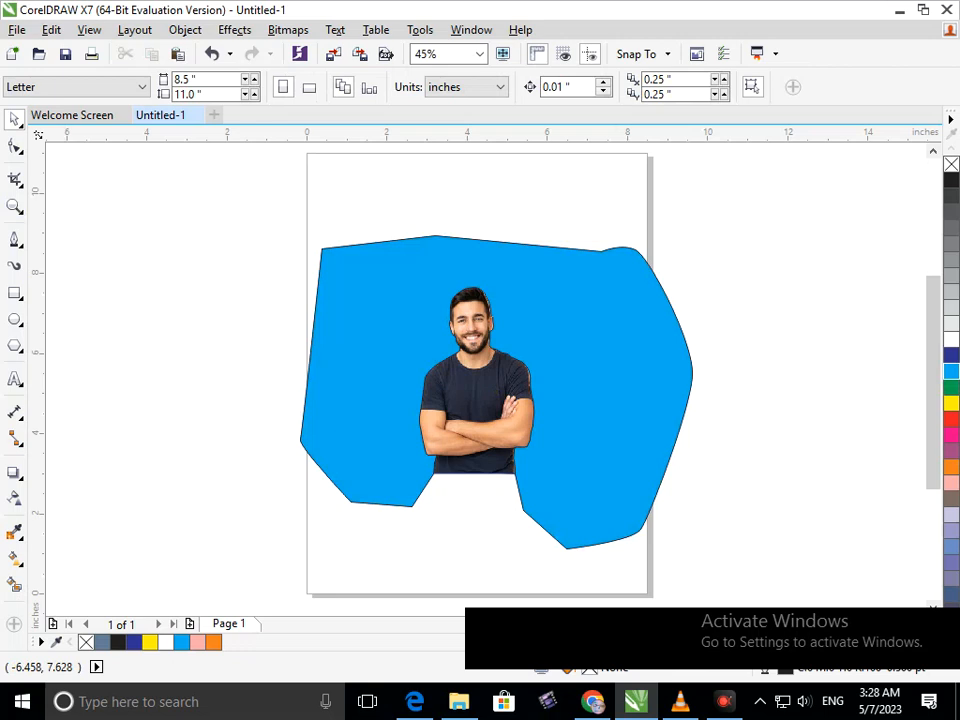
Crop the artwork to a rectangle about 2.93 by 5.23 inches enclosing the man from above his head to his waist
left_click(15, 178)
left_click(73, 178)
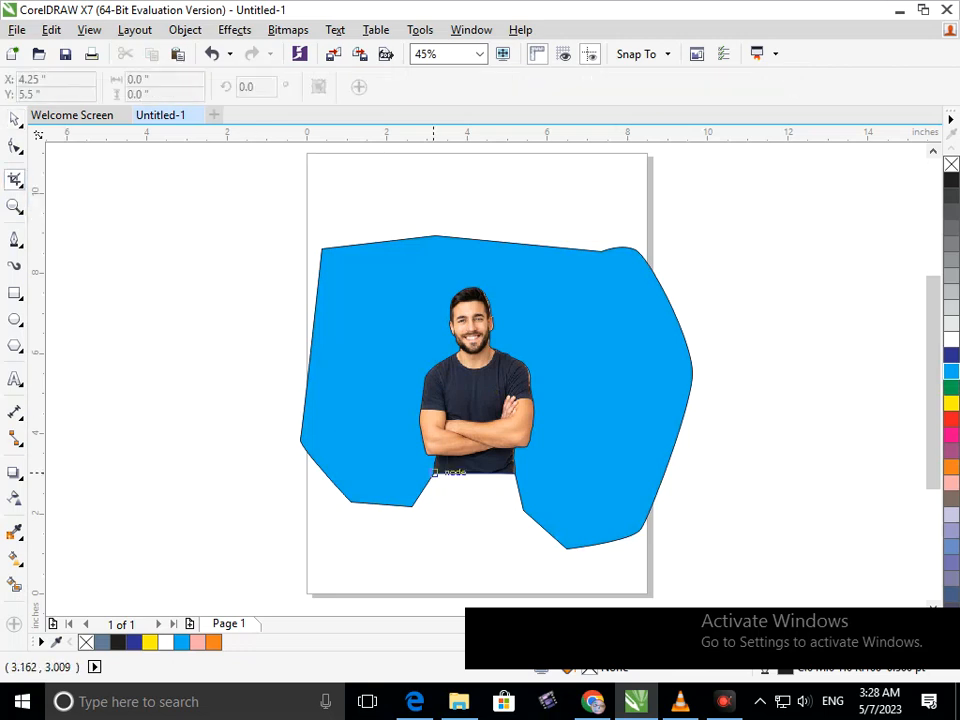
left_click_drag(434, 472, 532, 263)
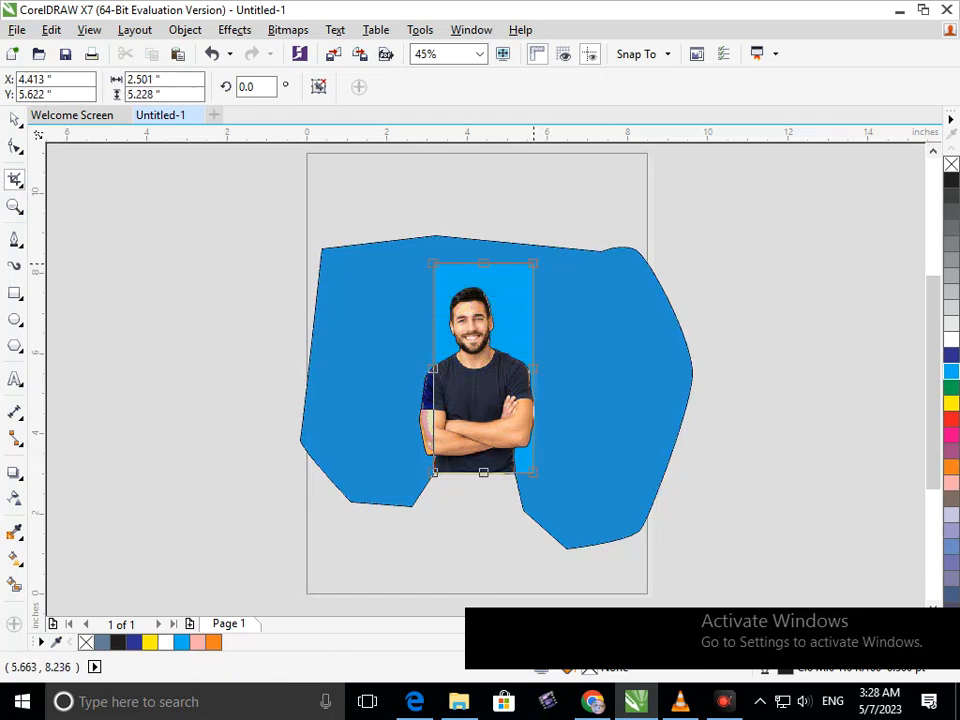
left_click_drag(433, 367, 416, 369)
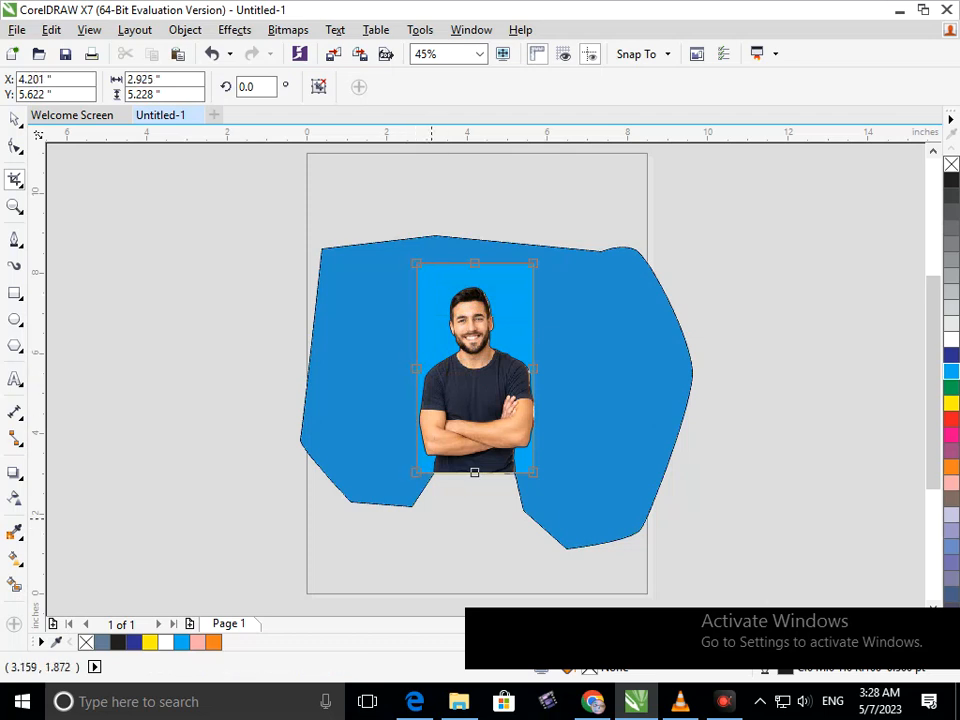
key("Return")
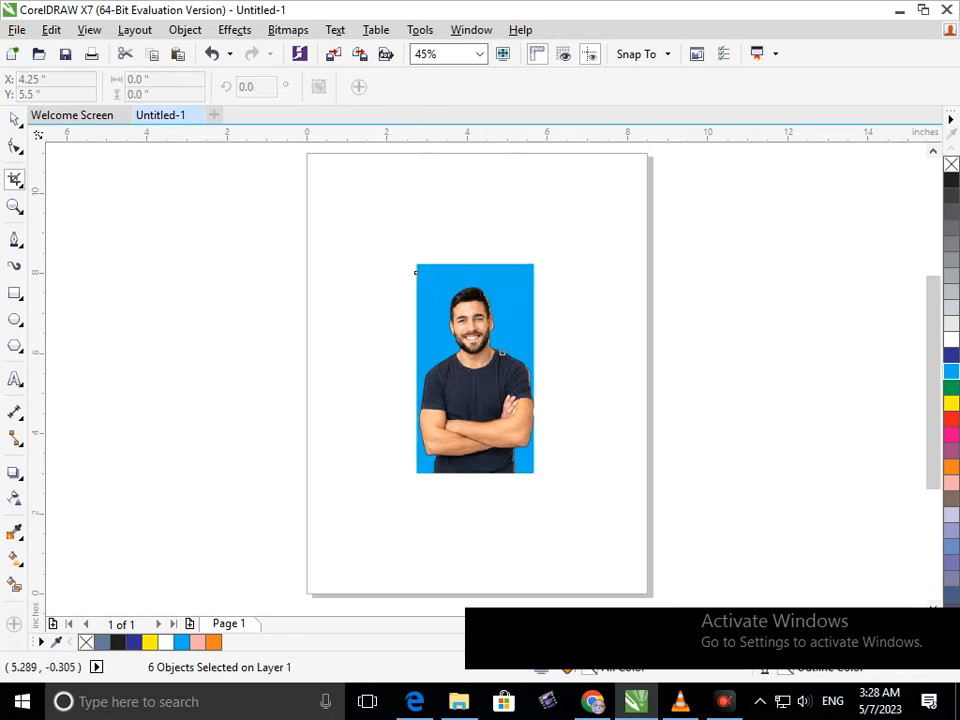
Try moving the cropped photo up from behind the blue shape and undo the move
left_click(14, 119)
left_click(360, 330)
left_click_drag(487, 466, 477, 392)
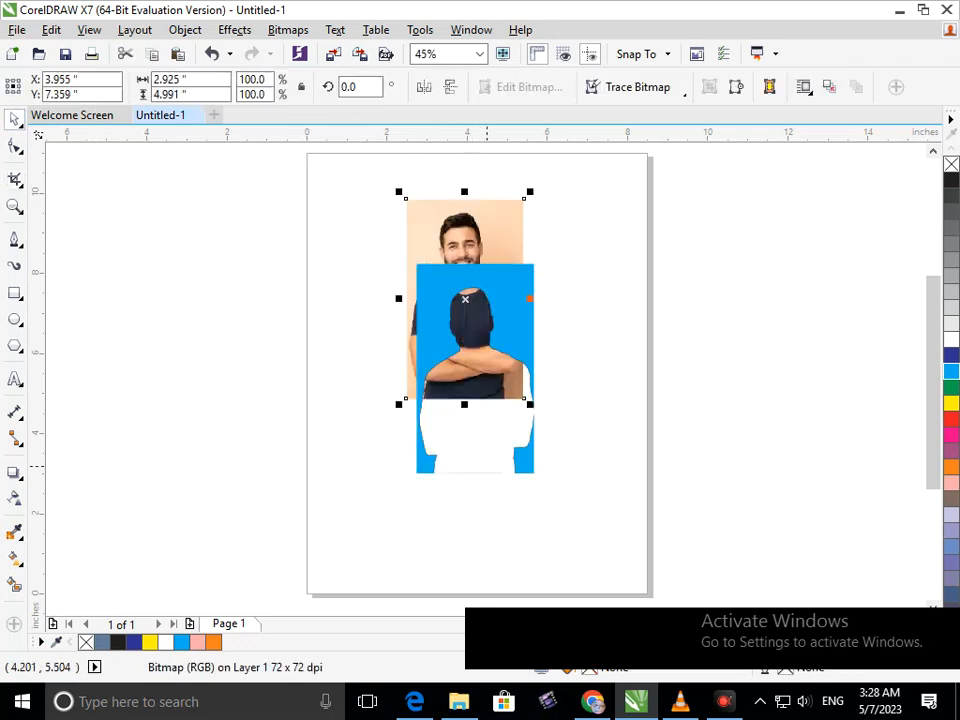
key("ctrl+z")
Group all the cropped pieces and move the group toward the upper left of the page
left_click_drag(628, 538, 293, 201)
key("ctrl+g")
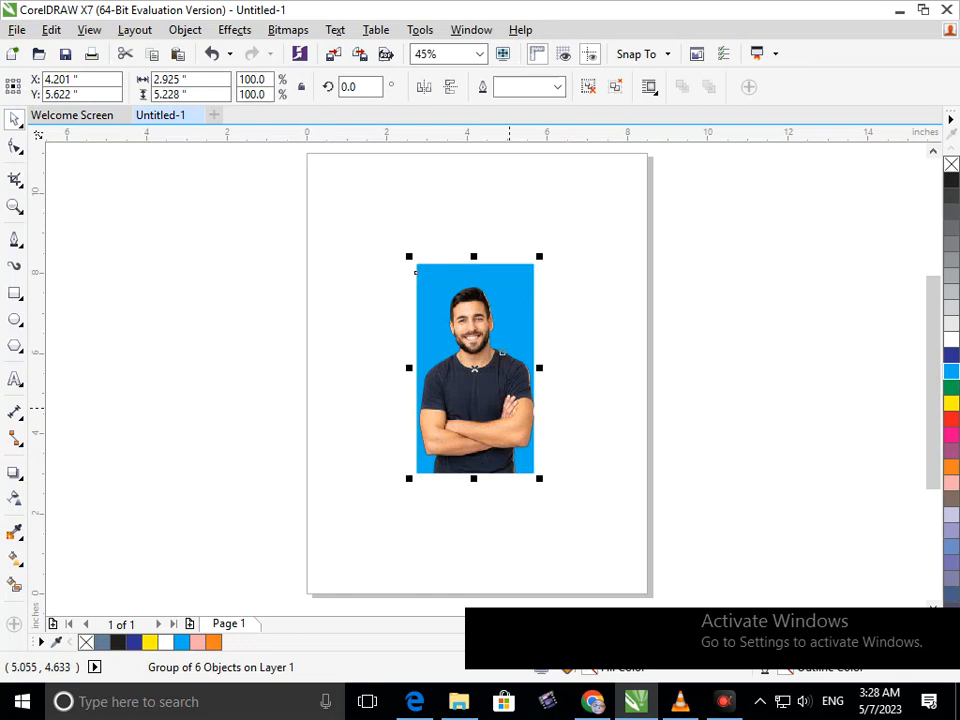
left_click_drag(414, 270, 360, 197)
left_click(515, 372)
scroll(515, 372, "down", 1)
scroll(412, 309, "down", 3)
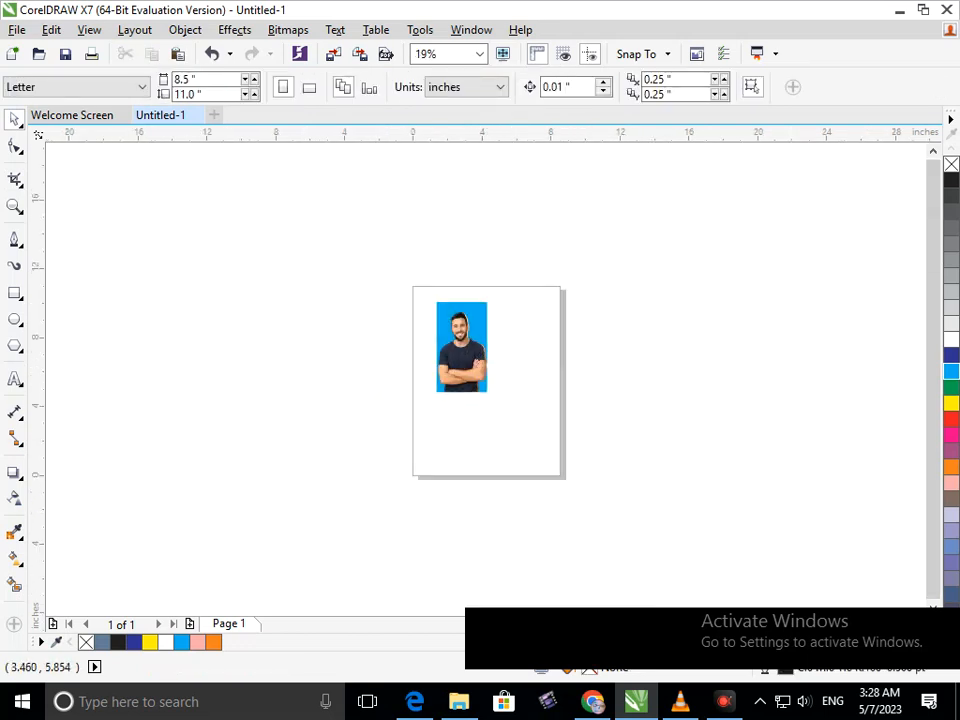
Reposition the grouped picture in the right half of the page
scroll(486, 373, "up", 5)
left_click_drag(473, 410, 600, 430)
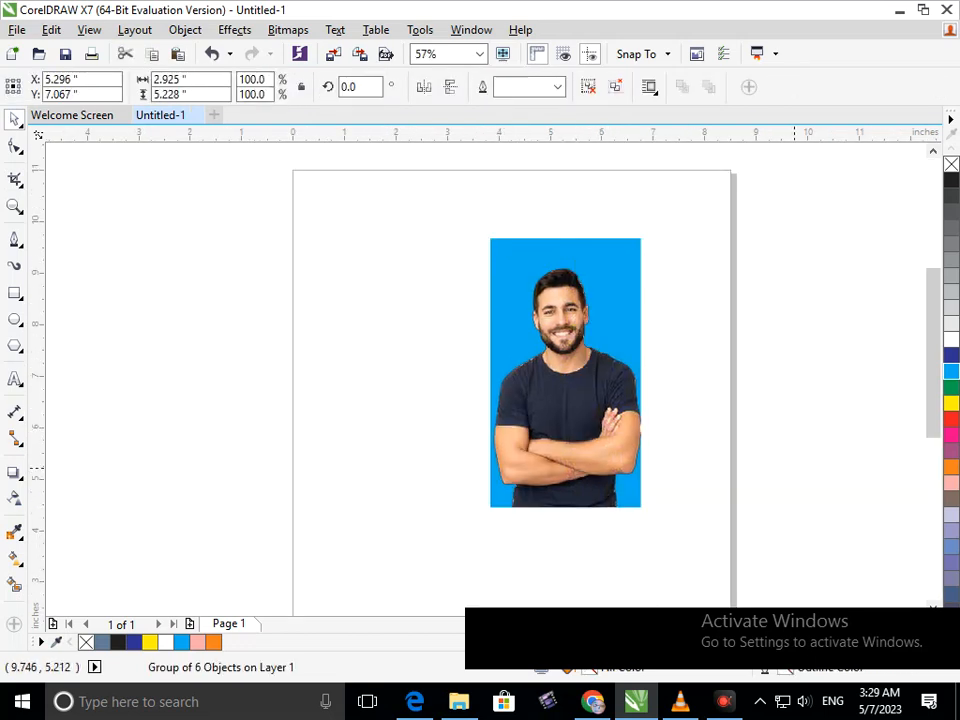
left_click(744, 602)
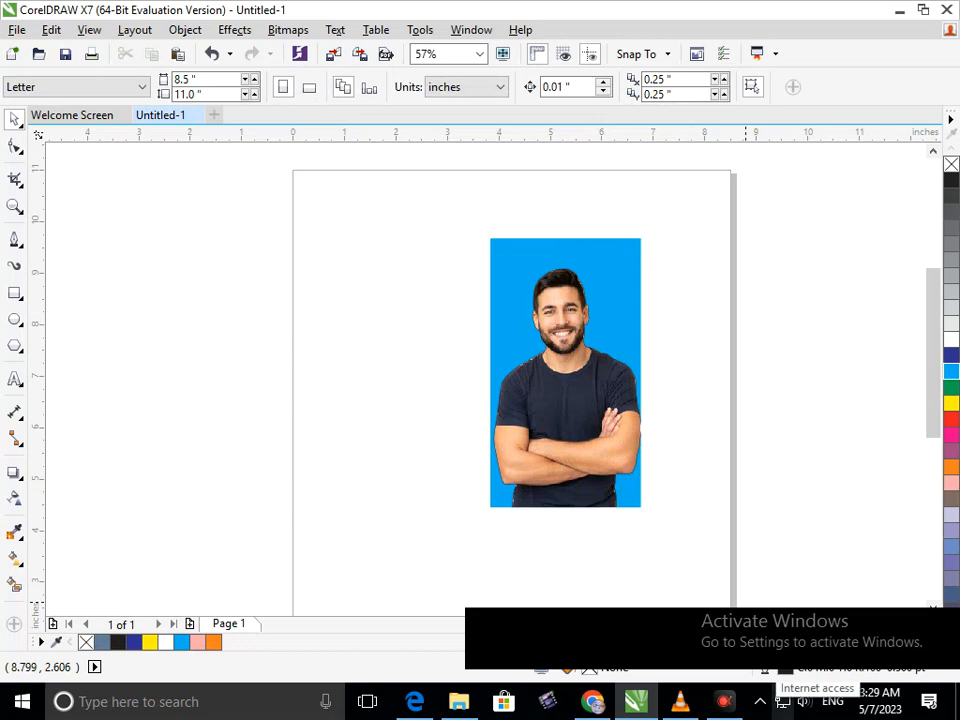
left_click_drag(933, 398, 933, 424)
left_click_drag(505, 351, 517, 393)
left_click(701, 346)
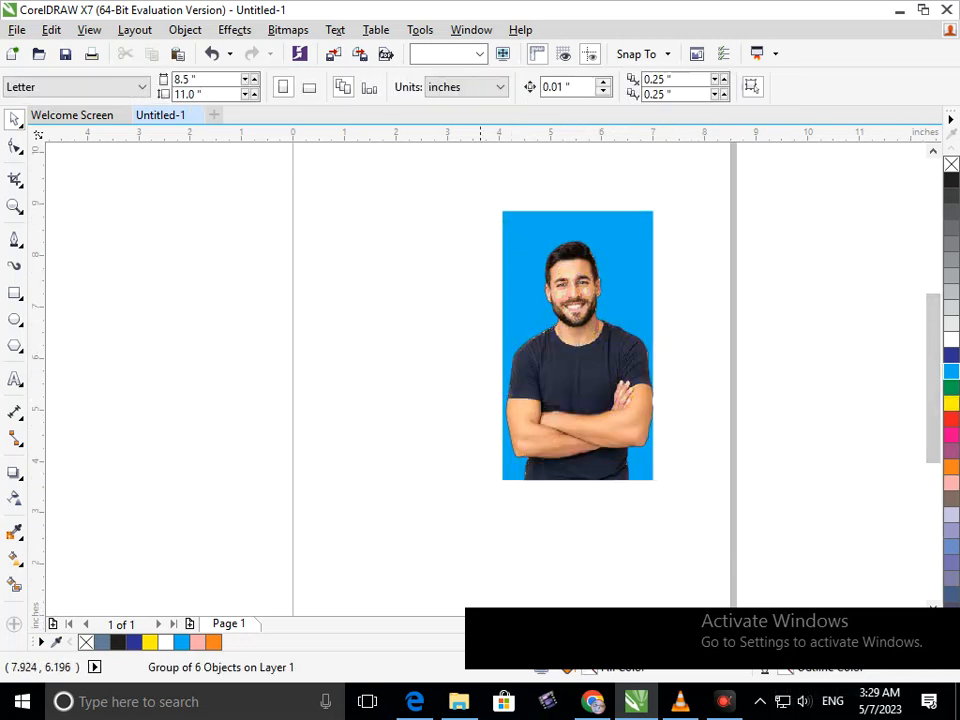
Examine the cutout edge around the man's head, shoulders and arms
scroll(599, 224, "up", 3)
scroll(588, 418, "down", 3)
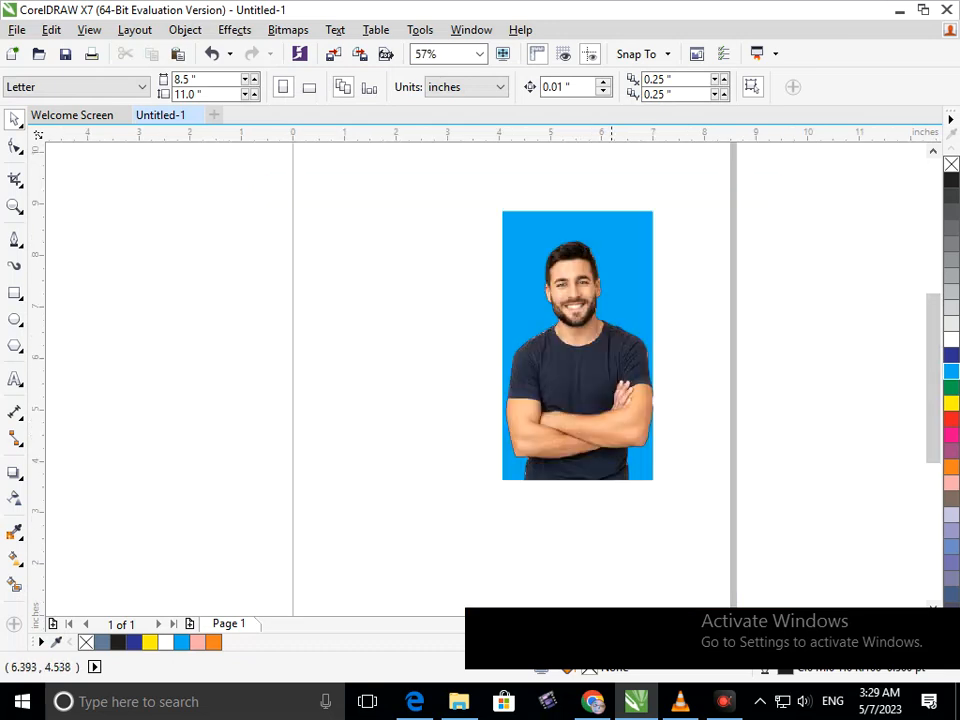
scroll(597, 256, "up", 4)
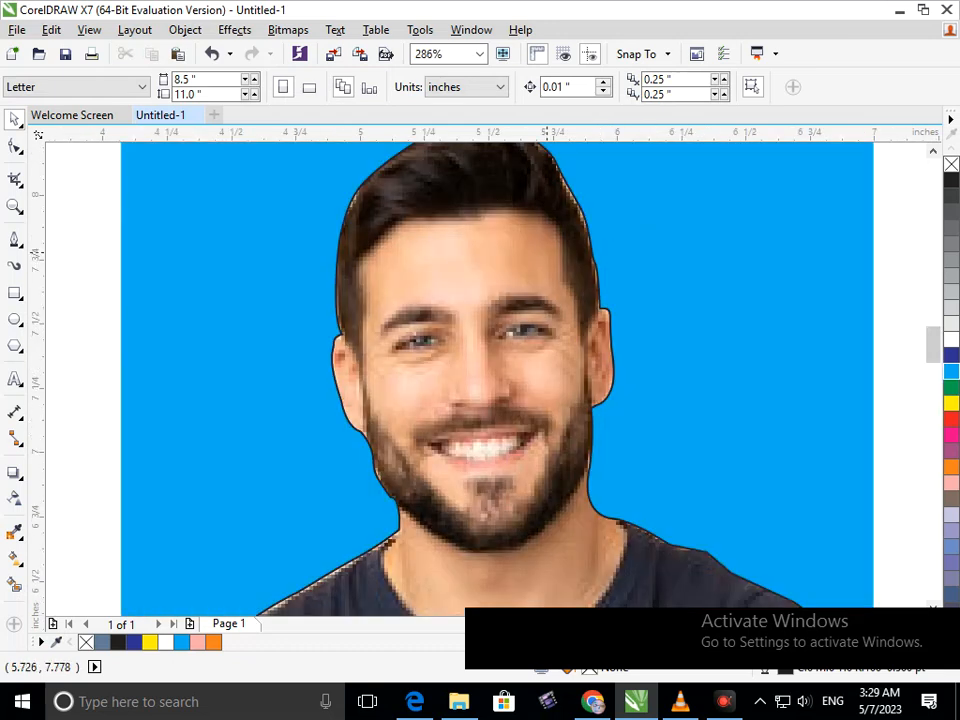
scroll(545, 248, "down", 4)
scroll(595, 267, "up", 6)
scroll(489, 420, "down", 6)
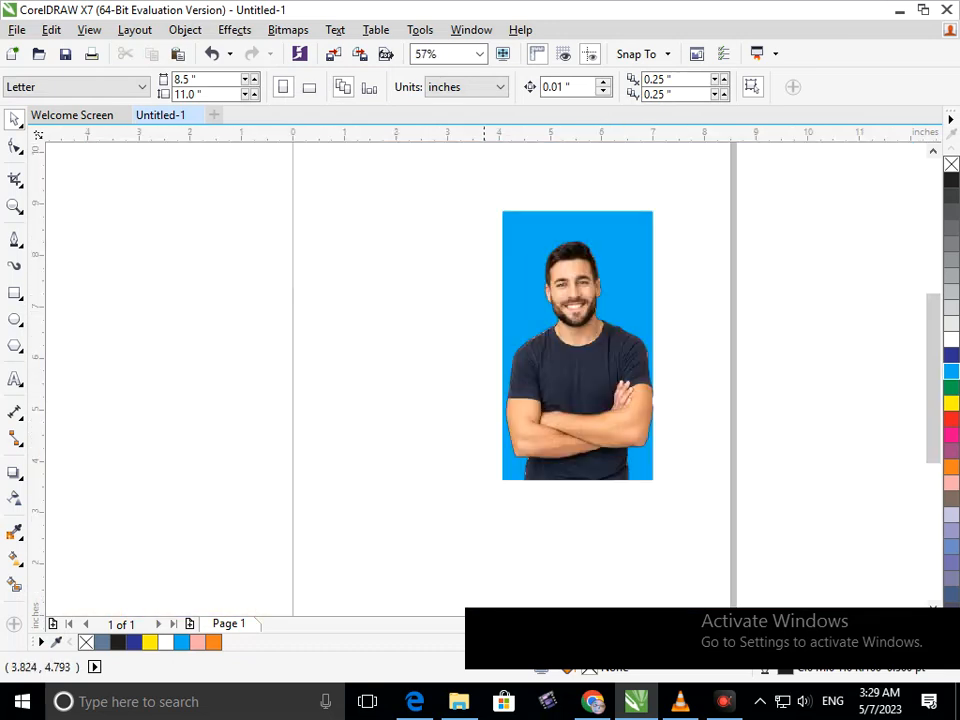
scroll(580, 475, "up", 2)
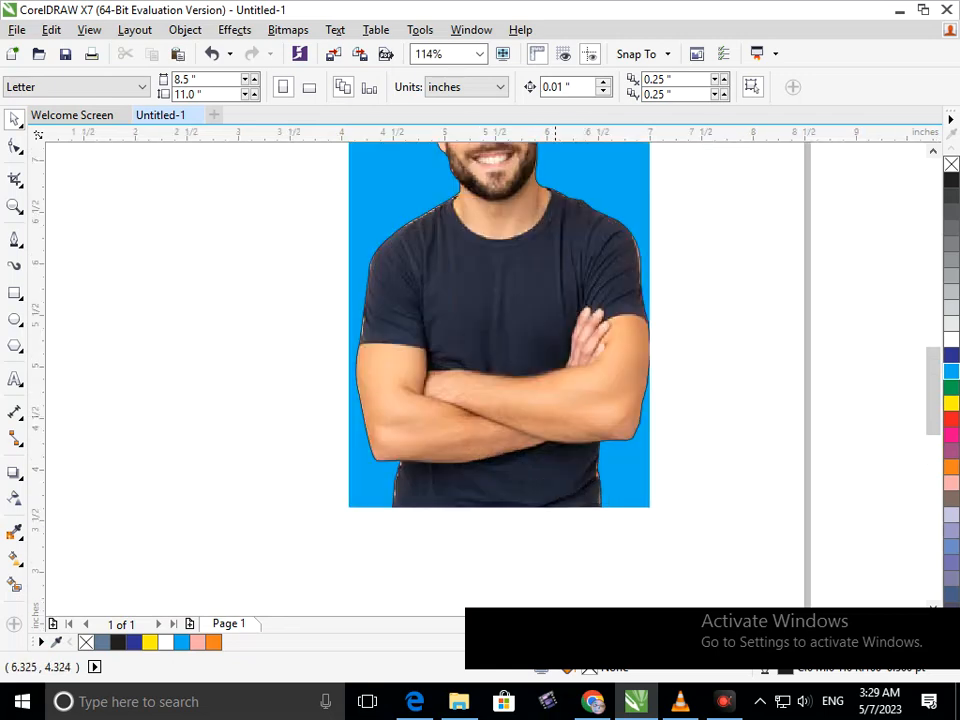
scroll(590, 427, "down", 2)
Shift the grouped picture further down and right on the page, to about X 6.3, Y 5.0 inches
left_click_drag(509, 374, 545, 413)
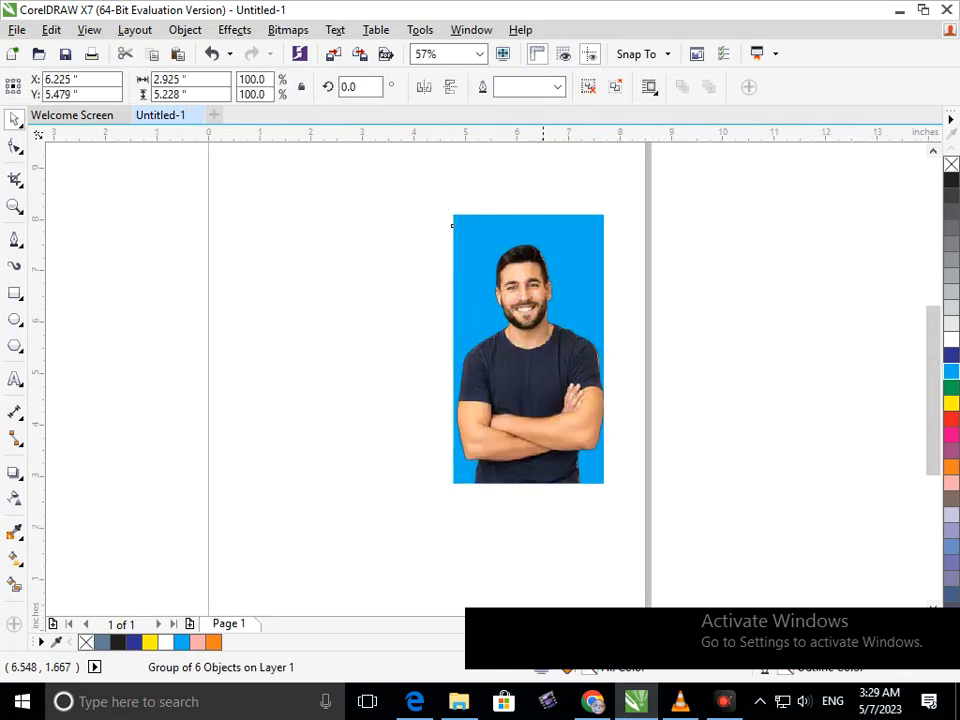
left_click(511, 599)
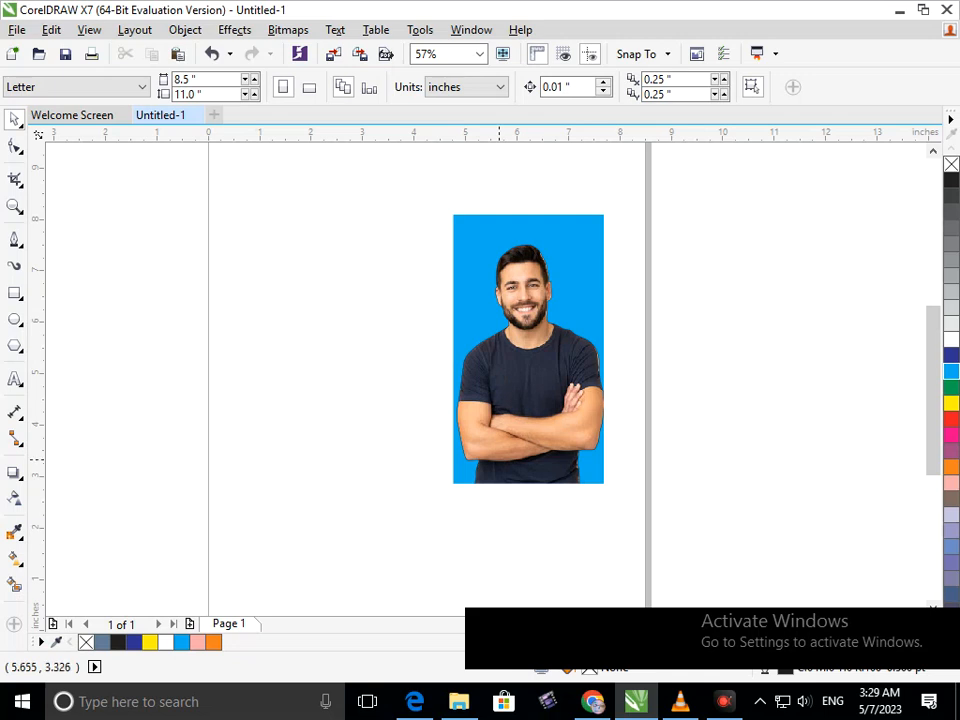
left_click_drag(499, 460, 503, 483)
left_click(507, 559)
left_click(497, 465)
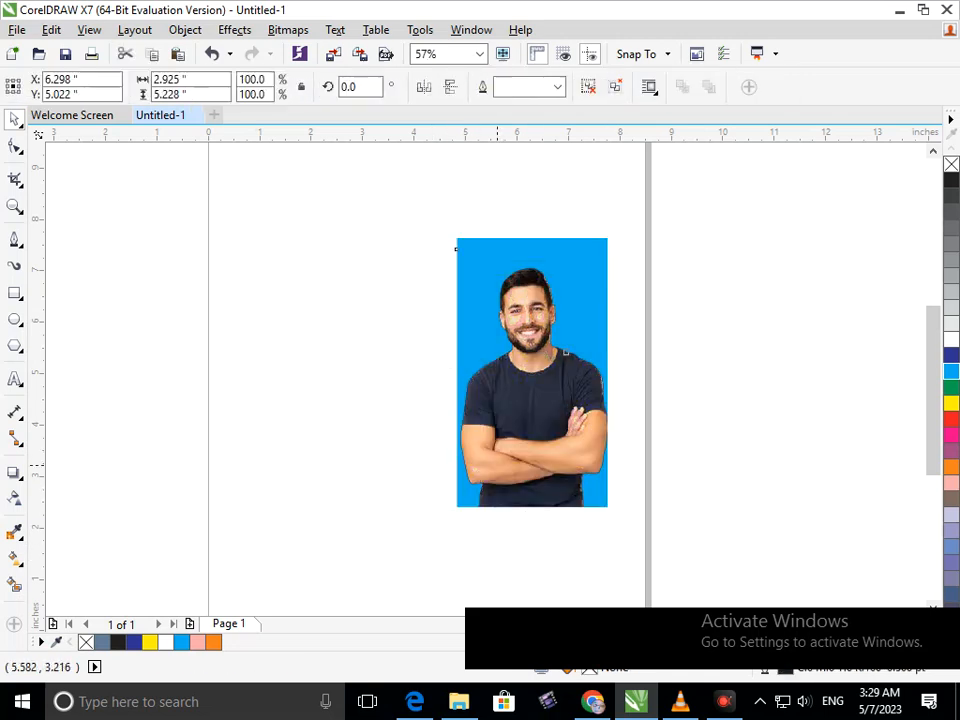
Enlarge the grouped picture to about 163%, roughly 4.77 by 8.53 inches, and place it near the middle of the page
left_click_drag(450, 512, 421, 566)
left_click_drag(485, 503, 352, 497)
left_click_drag(286, 561, 270, 594)
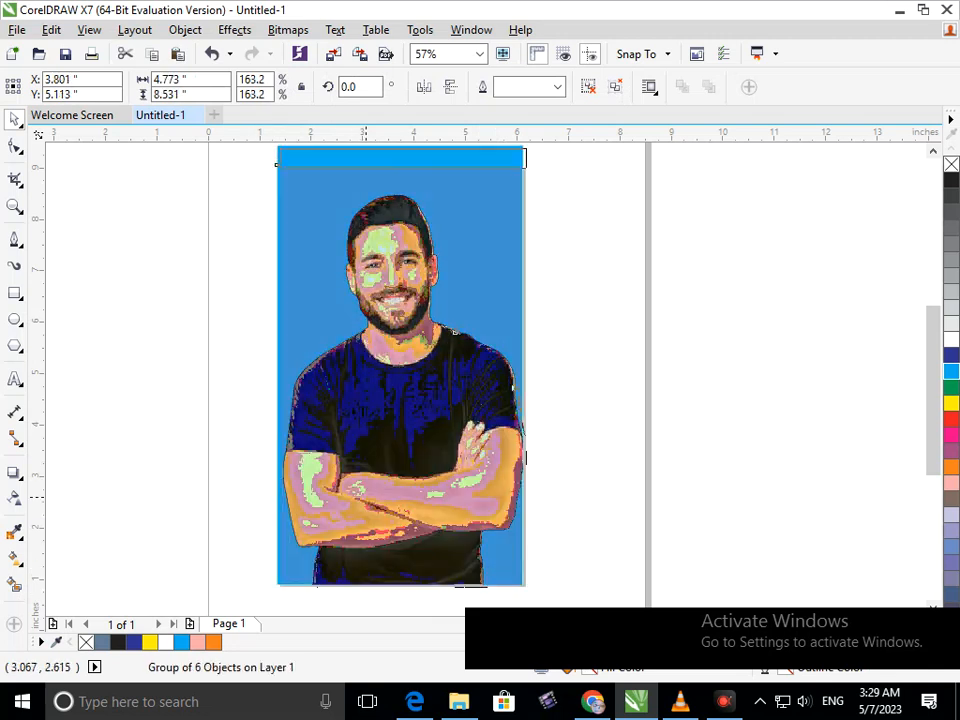
left_click(574, 428)
key("F3")
key("F2")
left_click_drag(291, 176, 662, 528)
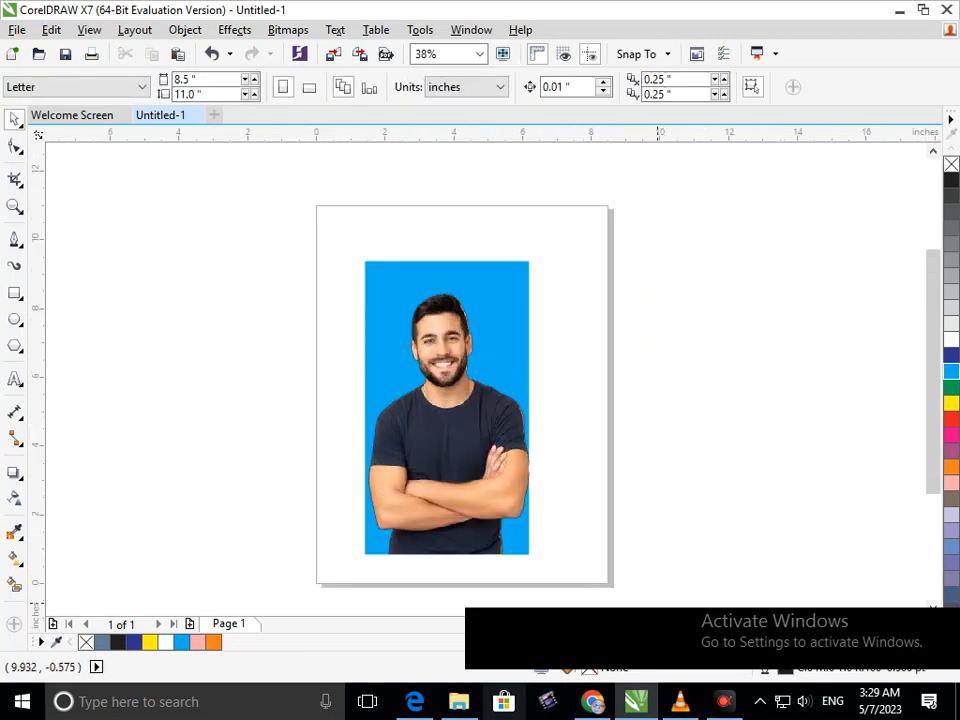